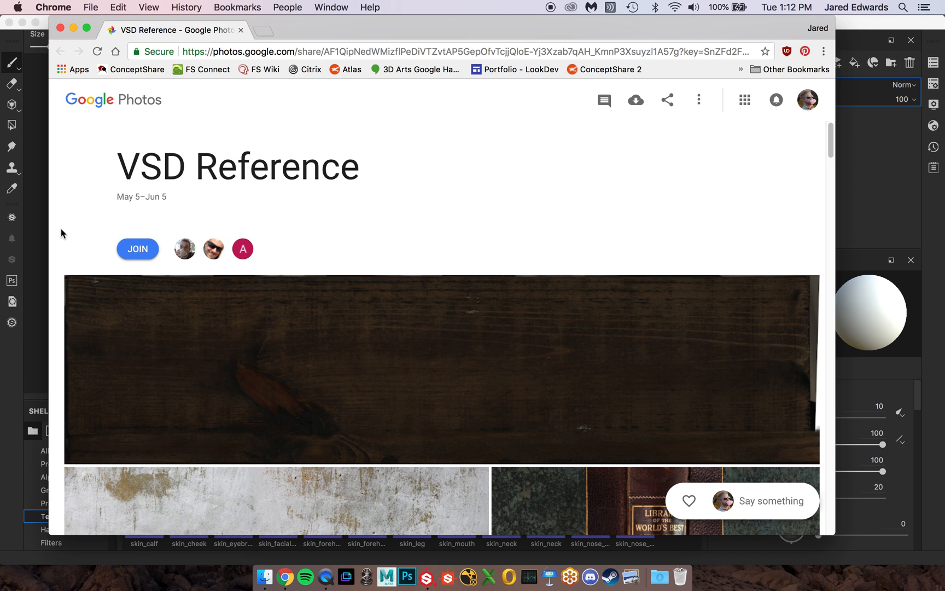
Examine the book cover, leather spine and worn prop photos in the VSD Reference album.
scroll(60, 228, down, 2)
scroll(61, 228, up, 2)
scroll(57, 235, down, 1)
scroll(56, 231, down, 5)
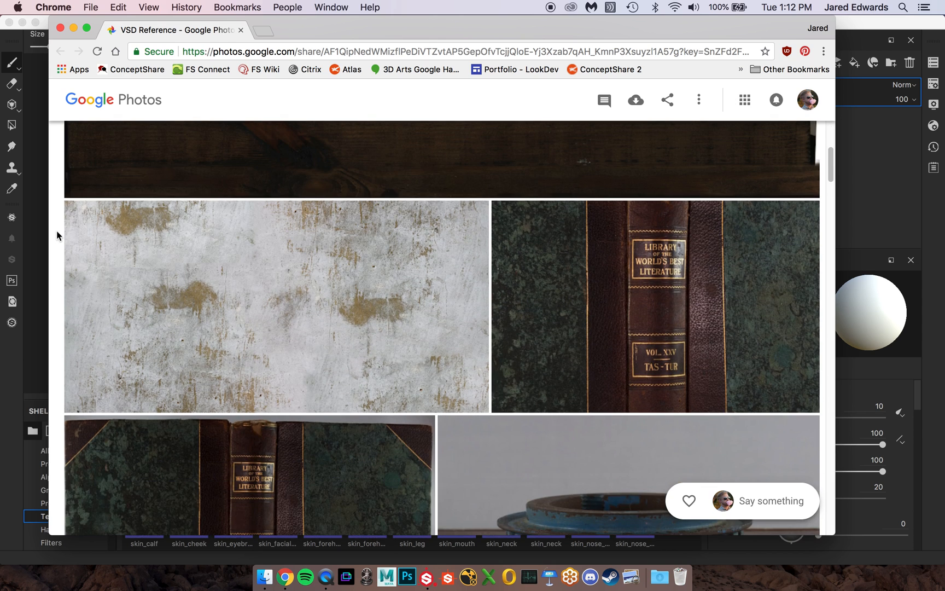
scroll(56, 231, down, 1)
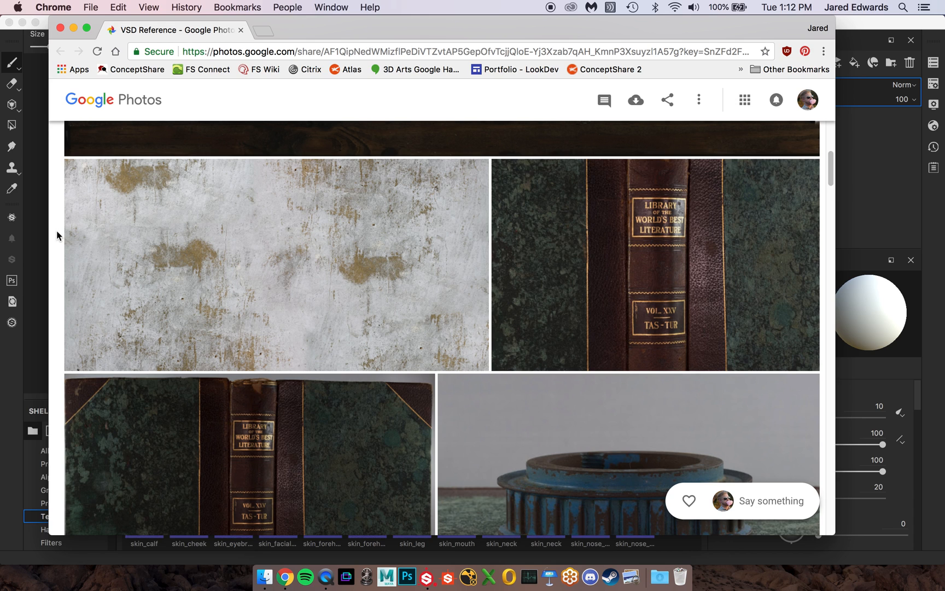
scroll(56, 231, down, 4)
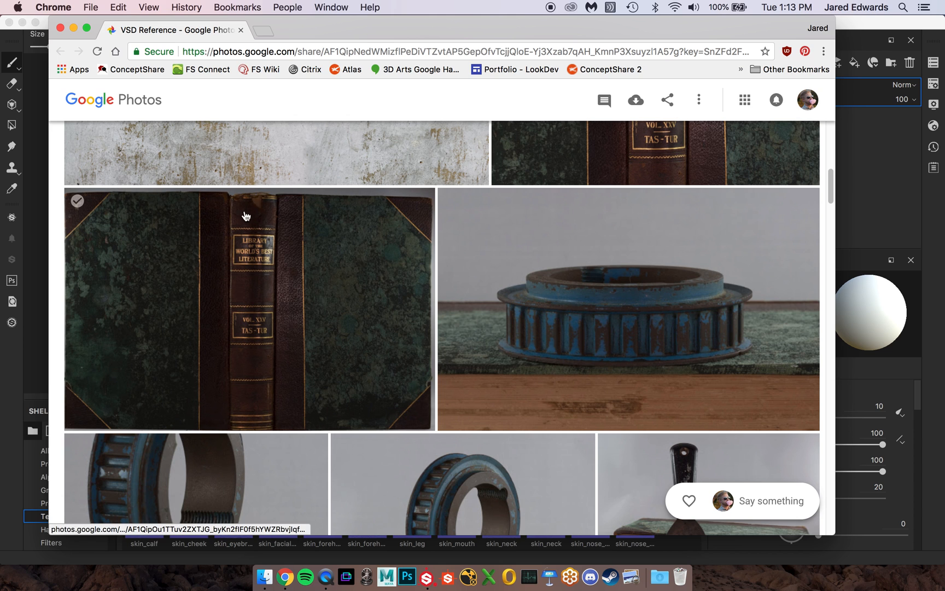
scroll(61, 282, down, 10)
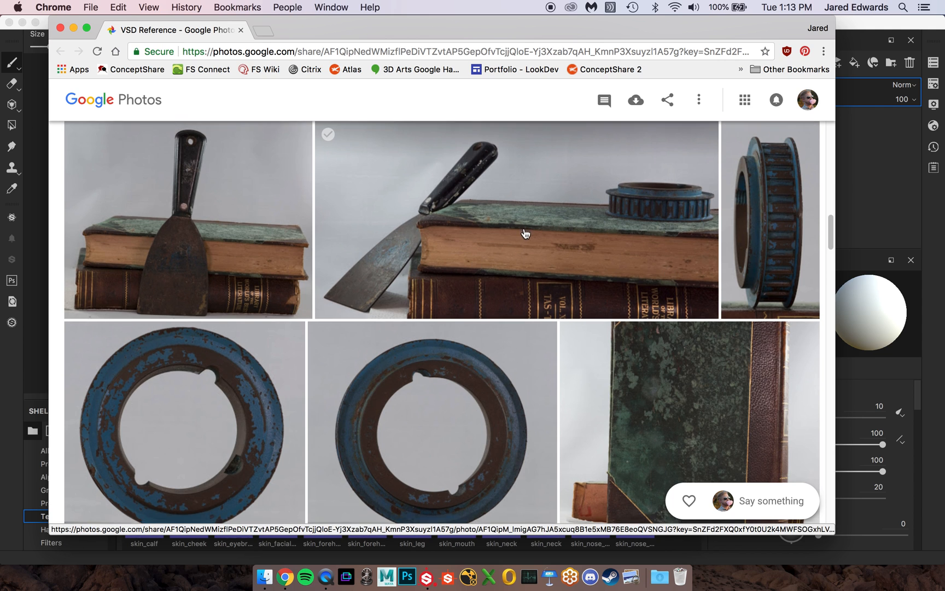
scroll(523, 233, down, 3)
scroll(524, 233, down, 3)
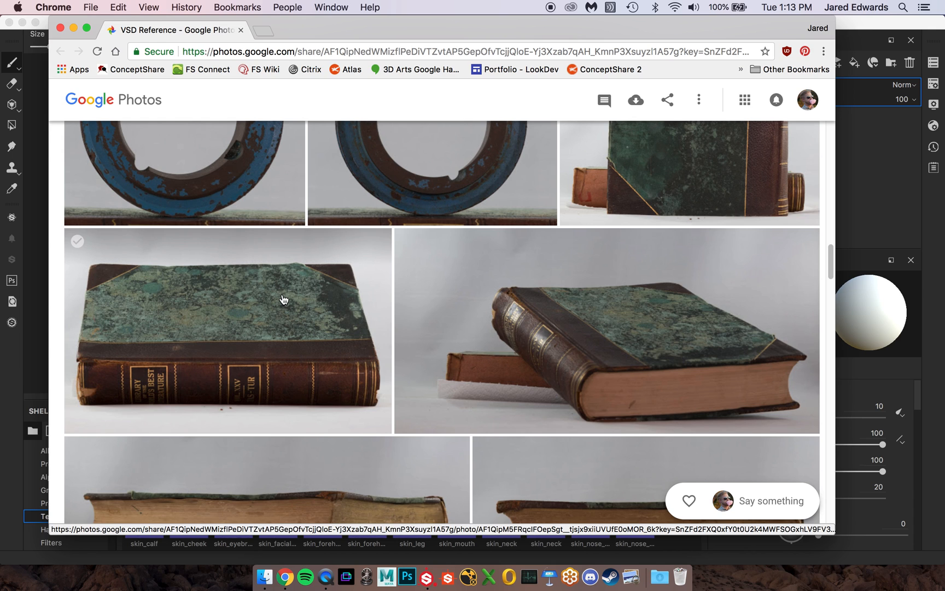
Switch to Substance Painter and search the shelf's materials for "leather".
key(super+Tab)
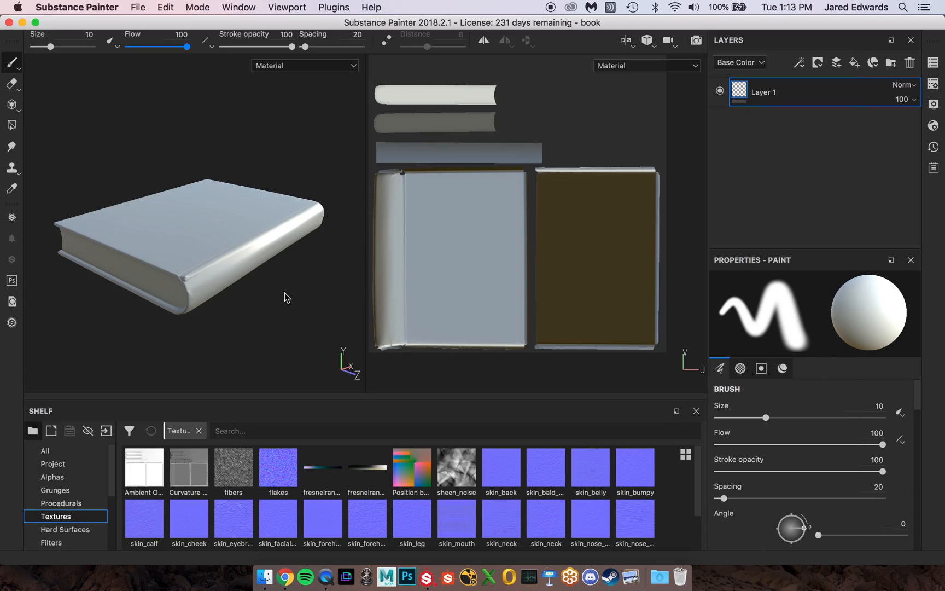
scroll(57, 499, down, 4)
click(68, 490)
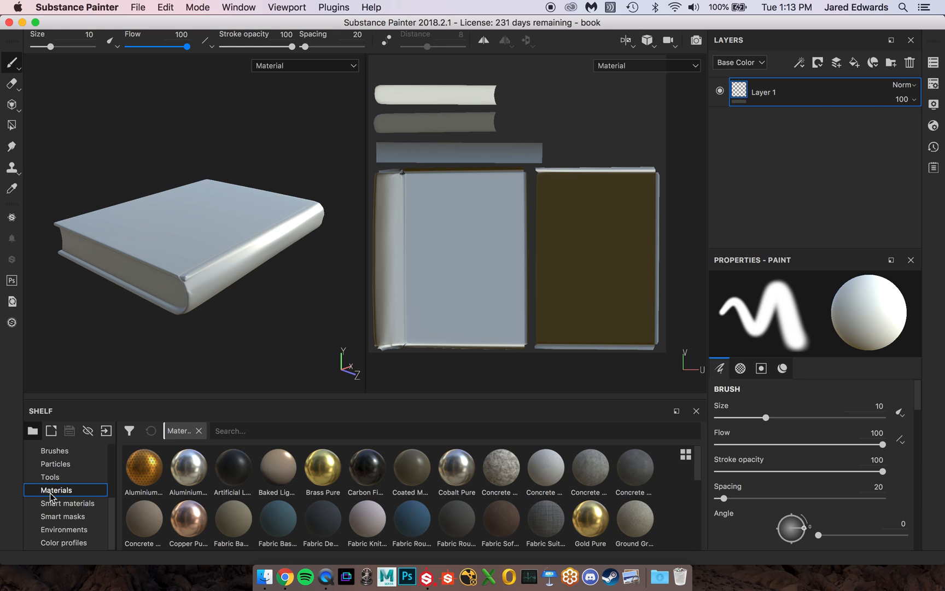
scroll(358, 481, down, 10)
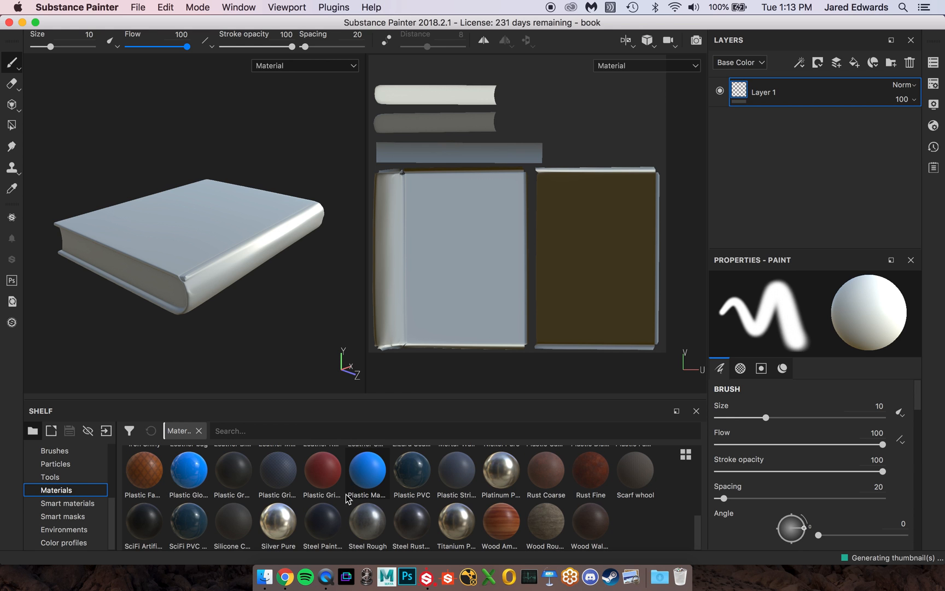
scroll(333, 476, up, 10)
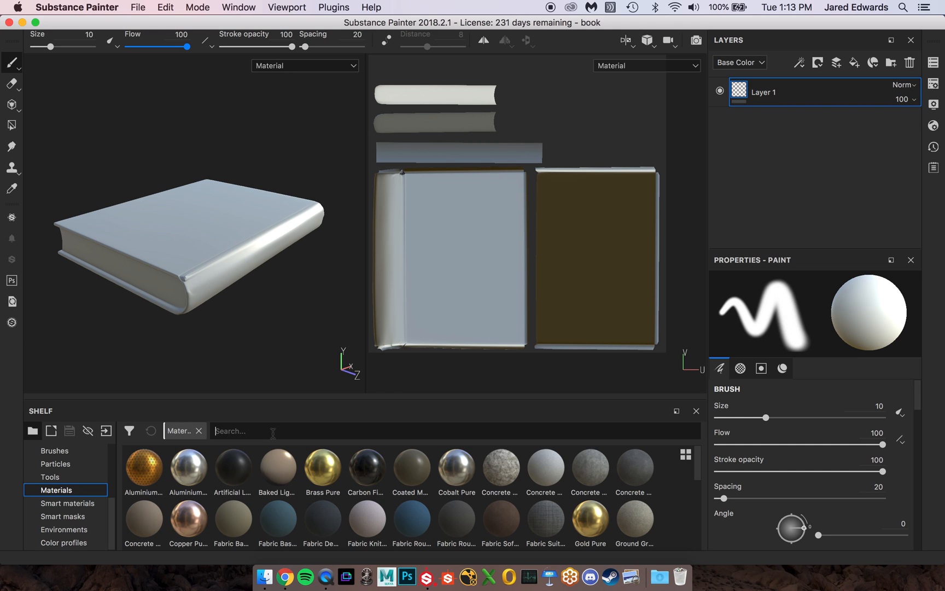
text(leather)
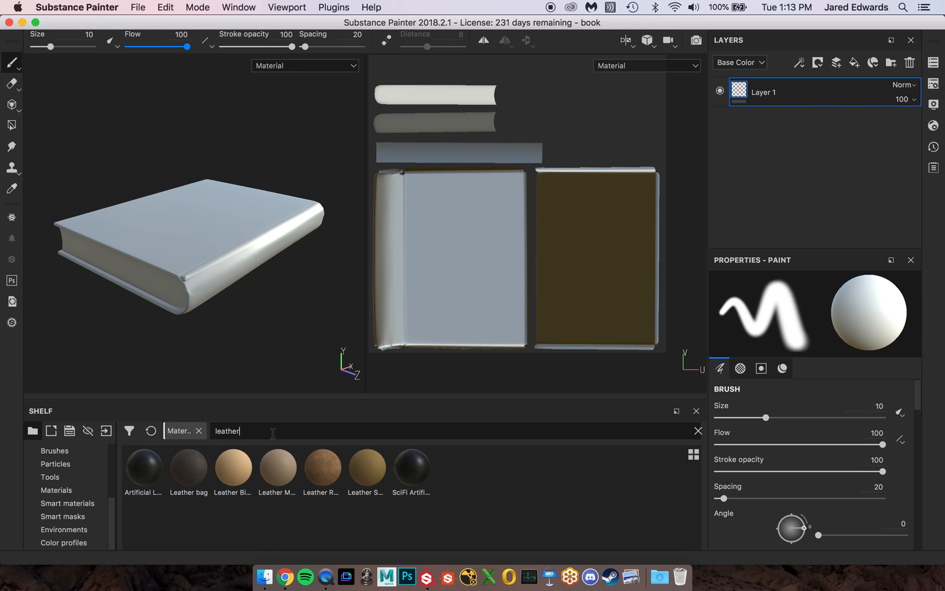
Add the Artificial Leather material as a layer beneath Layer 1 and inspect it on the book under different lighting.
mouse_move(223, 469)
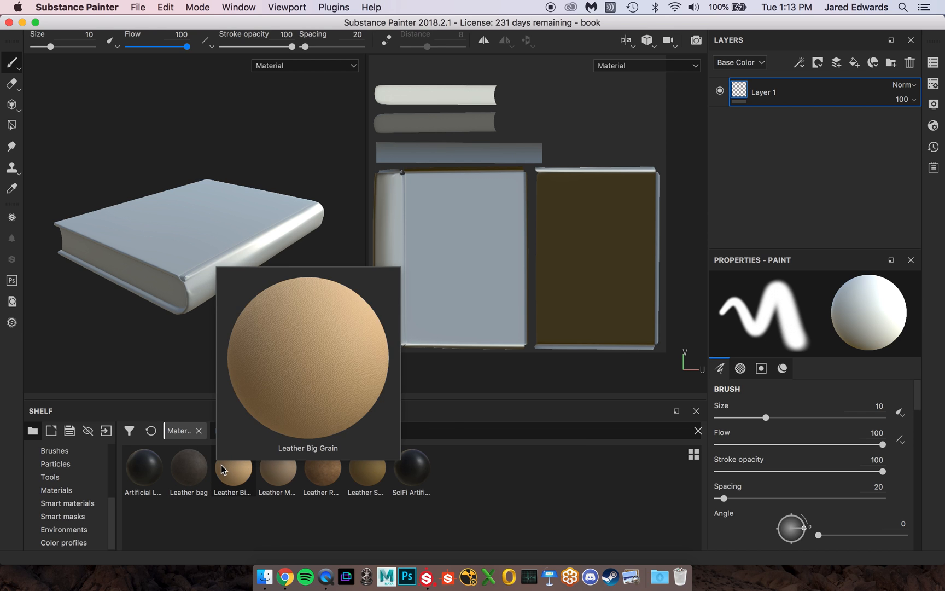
mouse_move(398, 475)
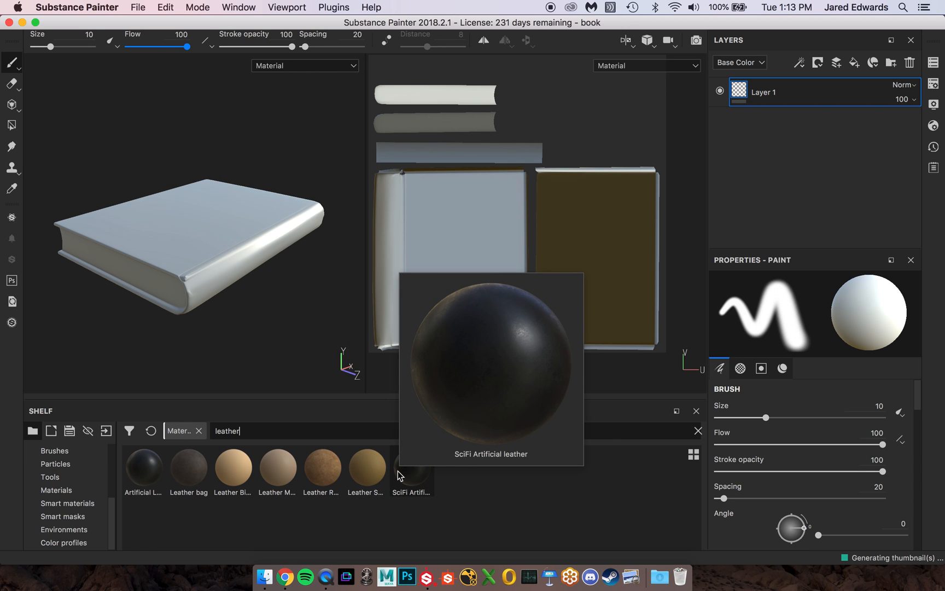
mouse_move(151, 474)
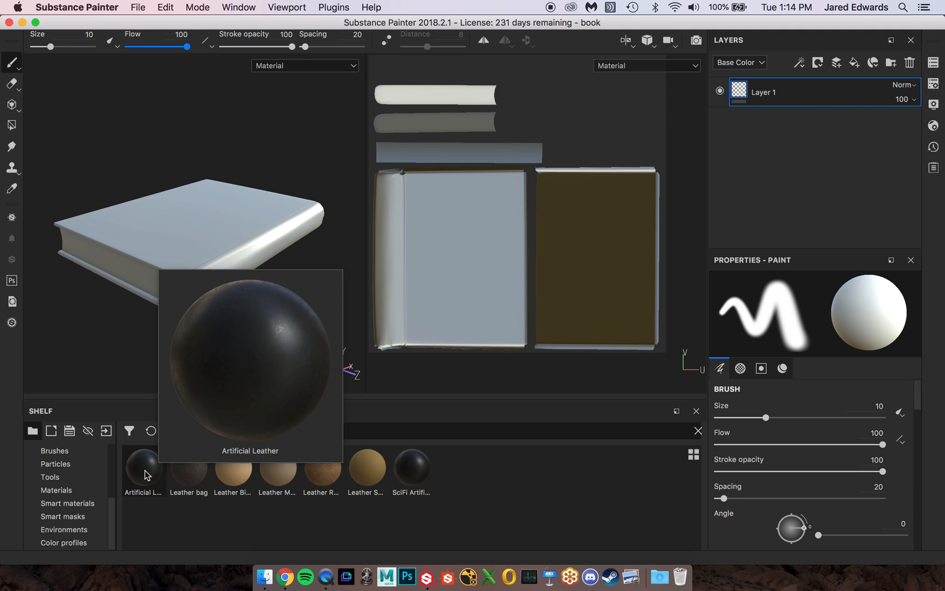
drag(142, 472, 793, 121)
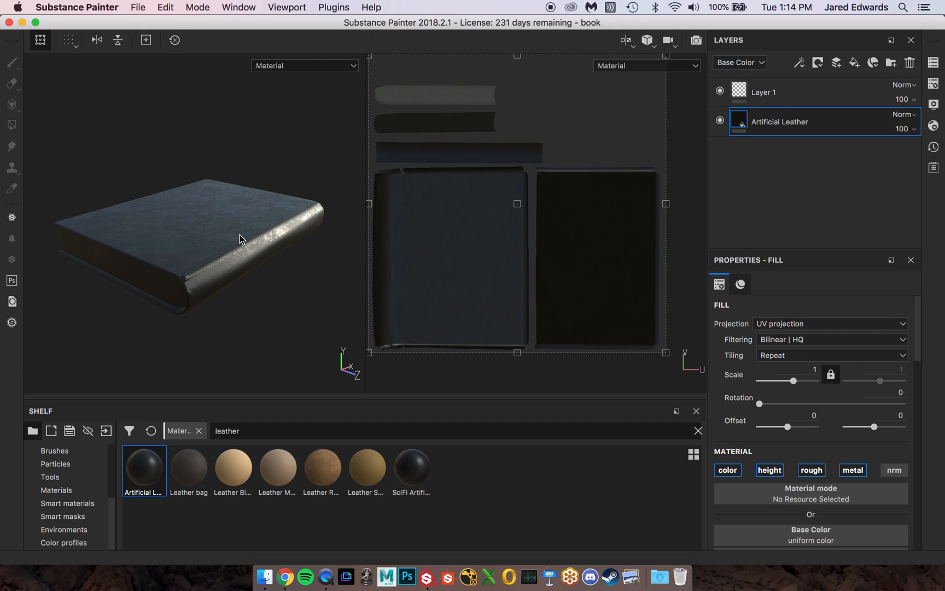
alt+right_drag(227, 235, 307, 273)
alt+drag(307, 274, 247, 259)
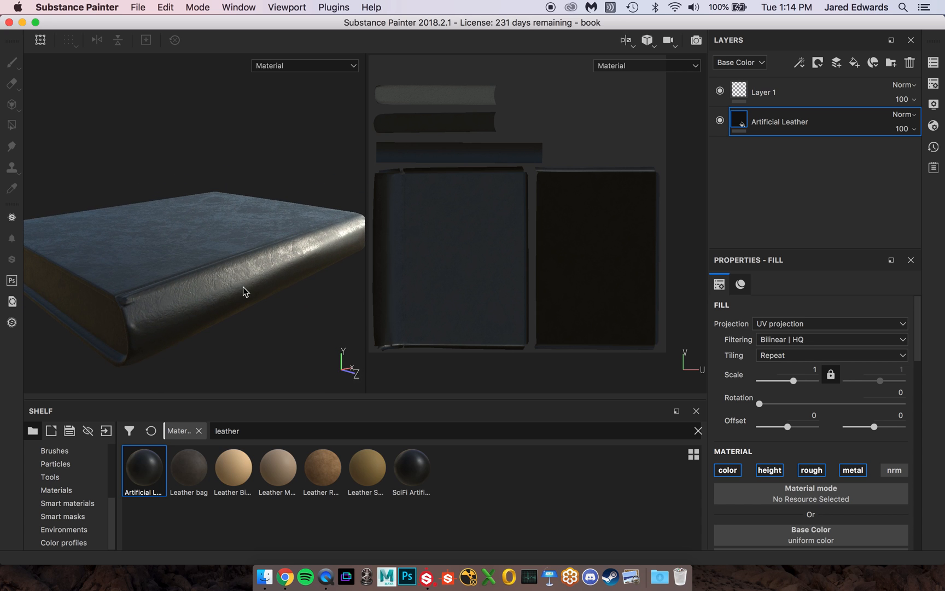
shift+right_drag(335, 232, 359, 223)
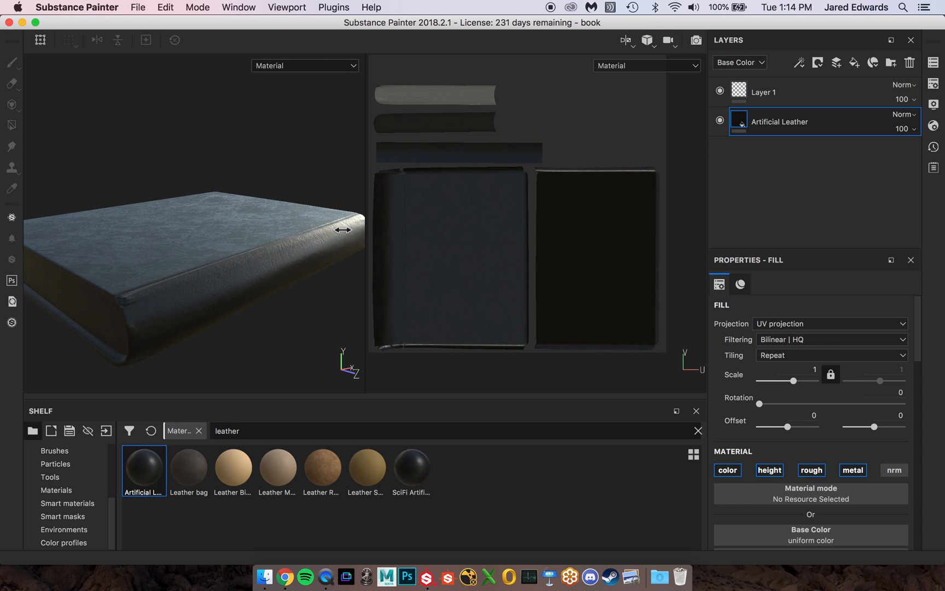
alt+right_drag(245, 240, 167, 293)
alt+drag(167, 293, 169, 268)
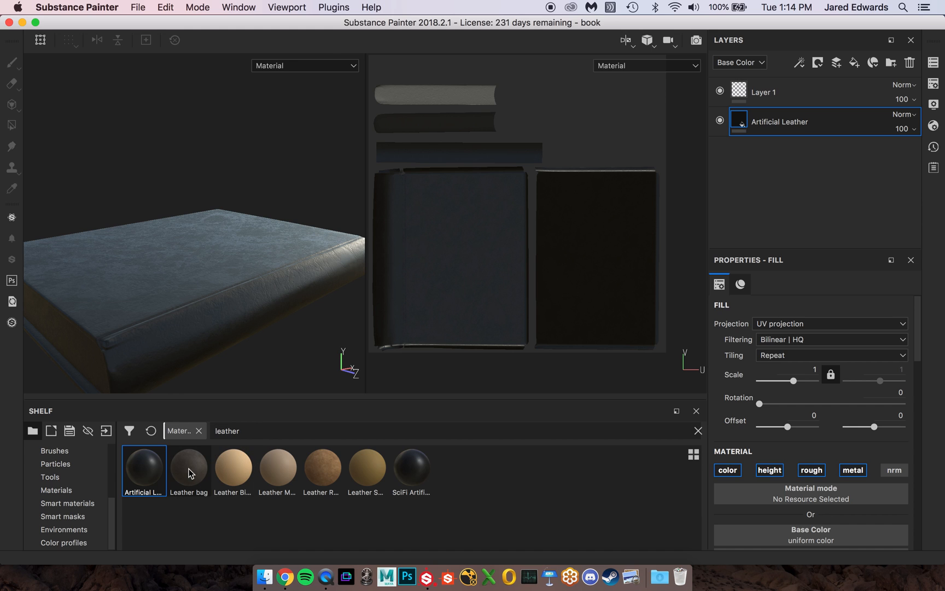
Try the Leather bag material above the Artificial Leather layer, toggling its visibility to compare the two on the book.
mouse_move(189, 472)
drag(188, 471, 769, 159)
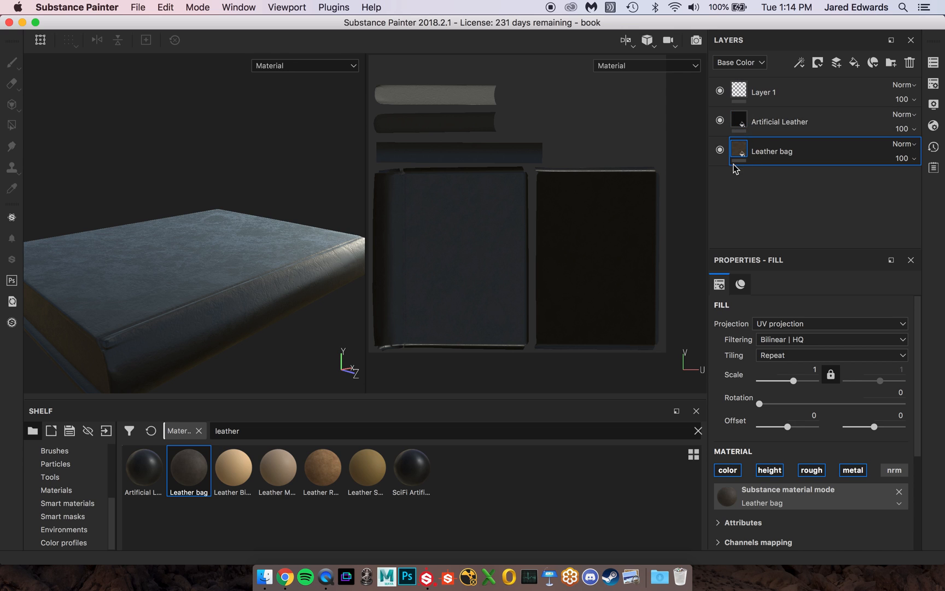
drag(744, 154, 744, 112)
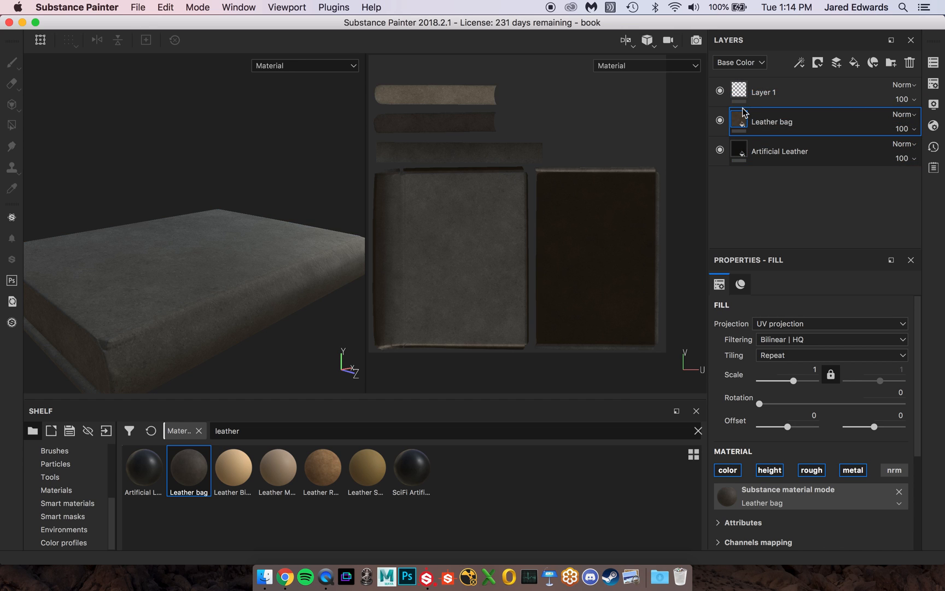
alt+drag(308, 239, 297, 207)
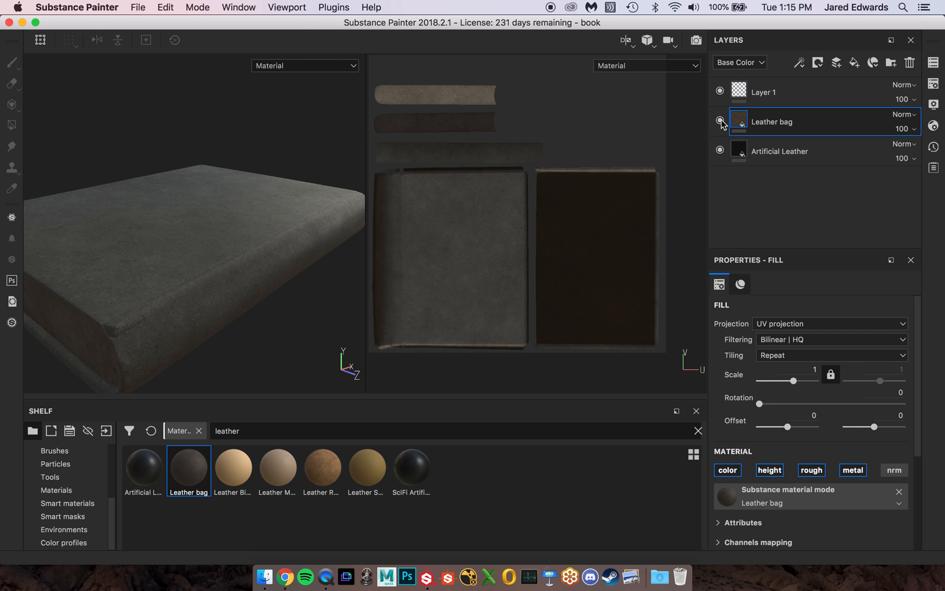
click(720, 121)
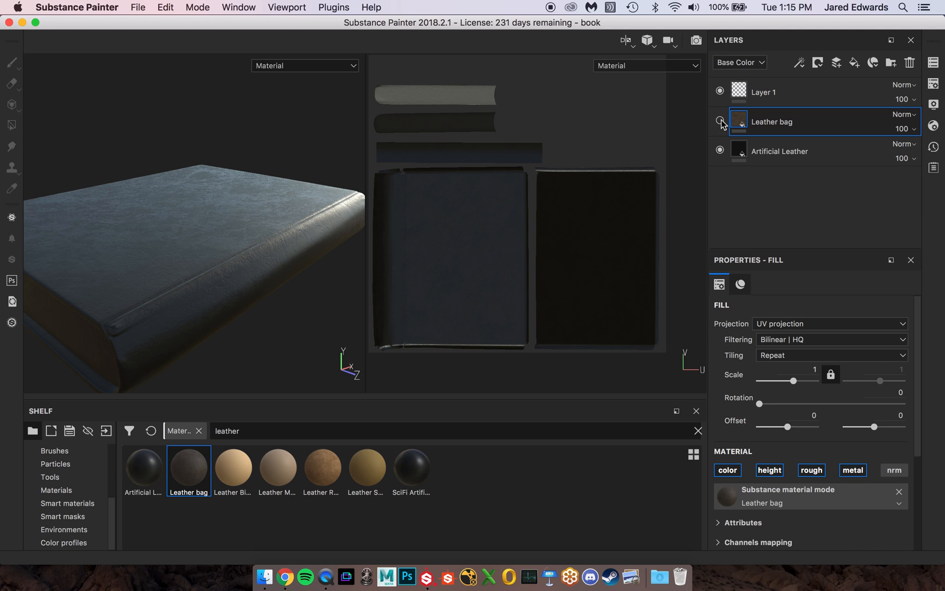
click(720, 121)
mouse_move(86, 307)
alt+mouse_down()
mouse_move(184, 268)
mouse_move(177, 228)
mouse_move(154, 213)
mouse_move(179, 274)
alt+mouse_up()
mouse_move(179, 274)
shift+right_down()
mouse_move(234, 277)
mouse_move(158, 266)
mouse_move(182, 275)
shift+right_up()
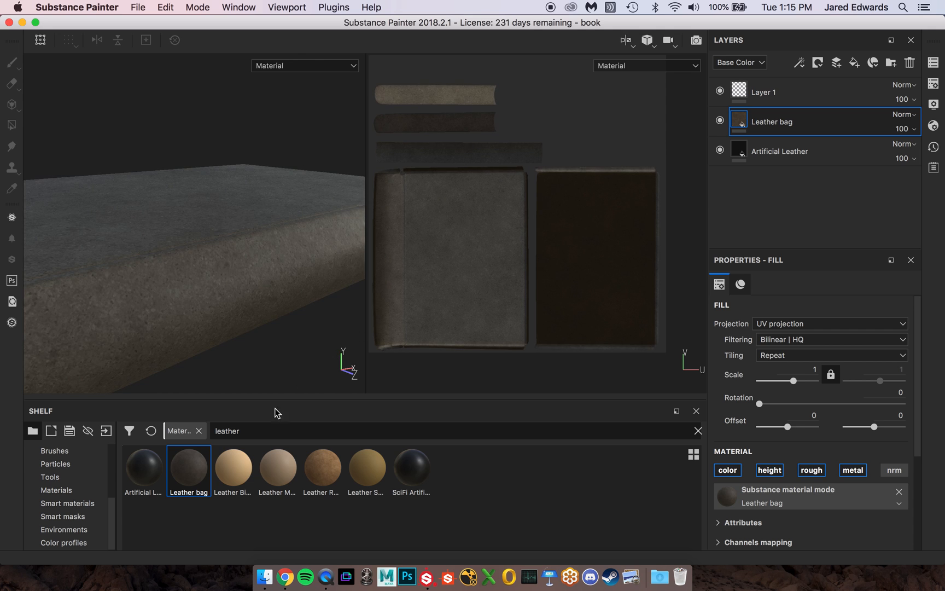
Try the Leather Big Grain material above the Leather bag layer, and delete both of these layers.
mouse_move(235, 473)
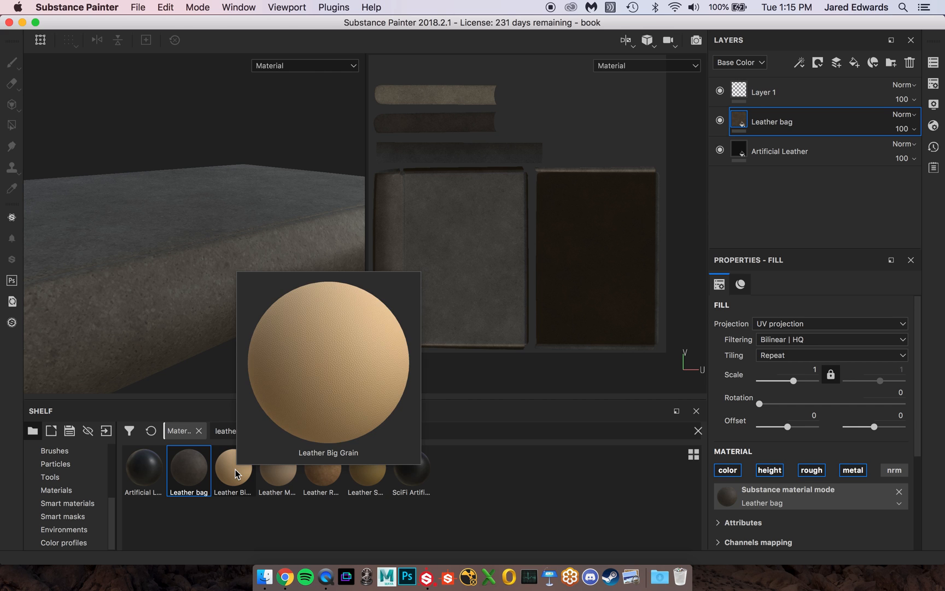
drag(235, 473, 773, 116)
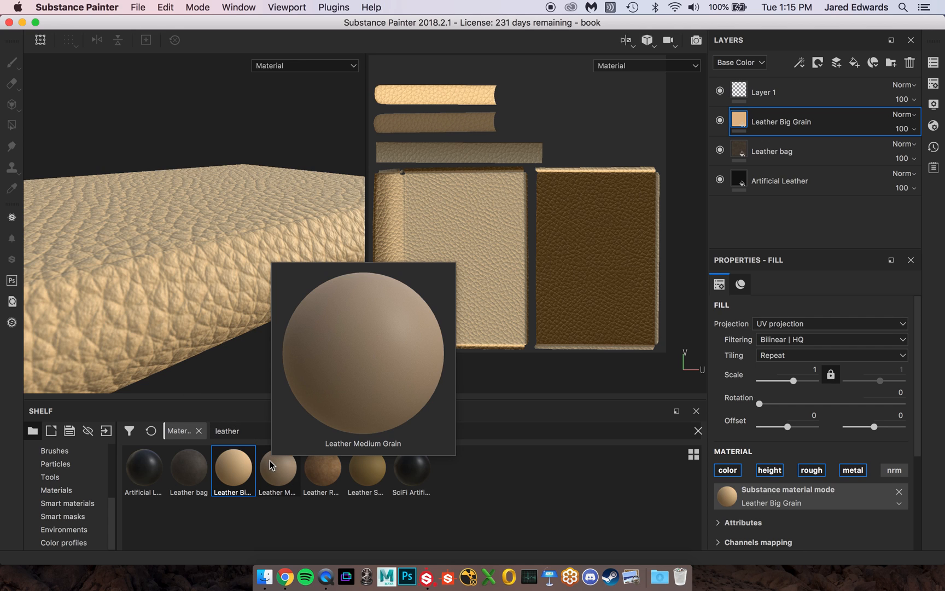
mouse_move(322, 464)
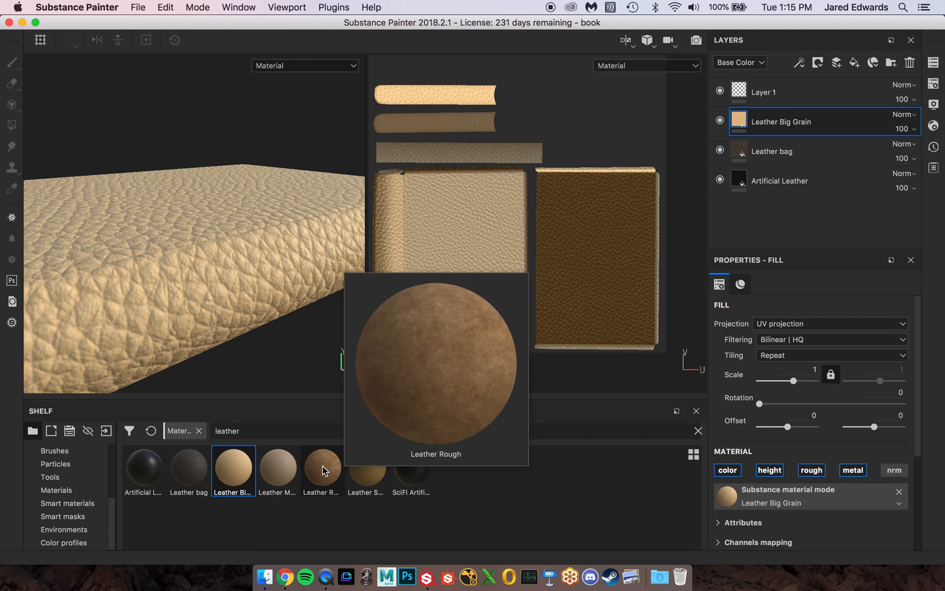
mouse_move(364, 471)
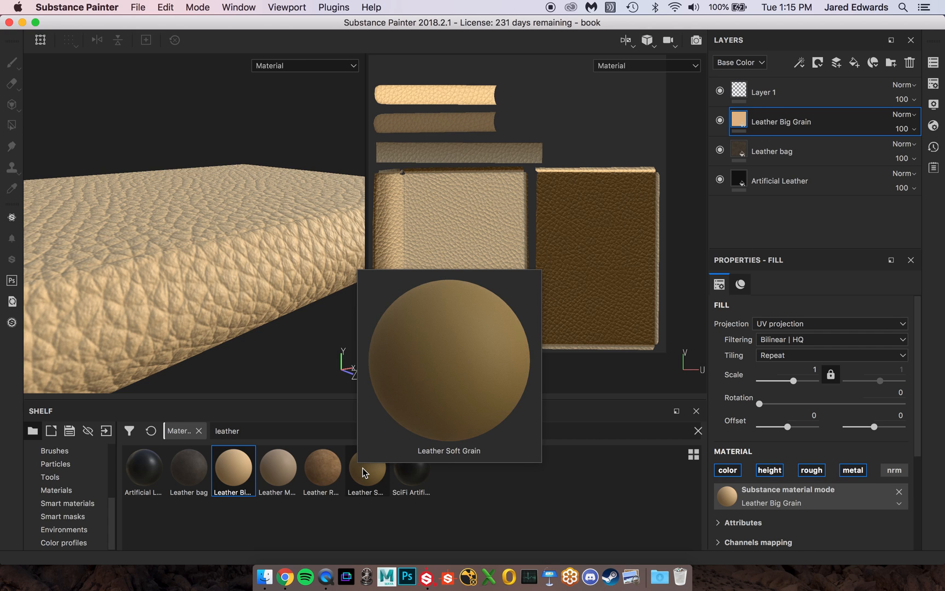
mouse_move(402, 476)
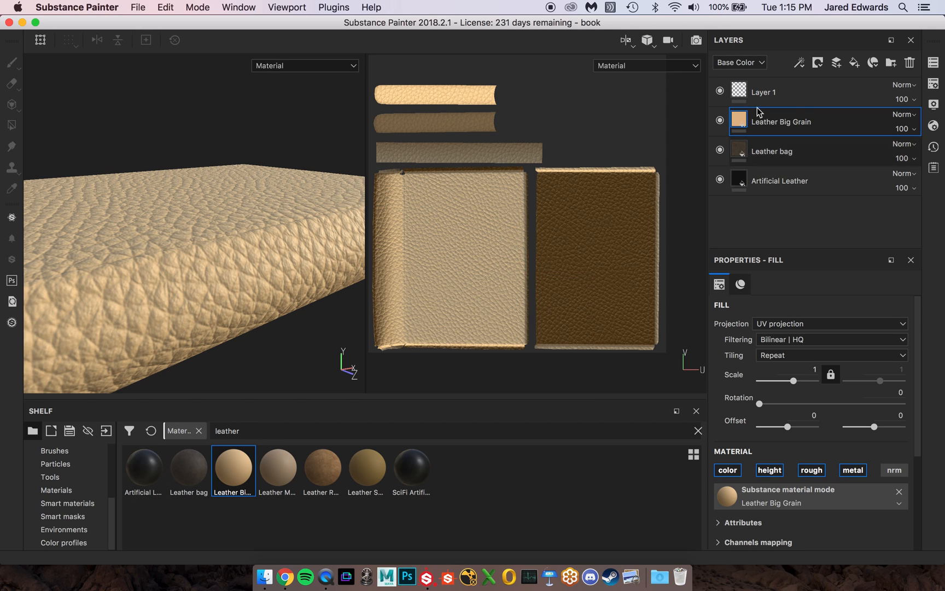
key(Delete)
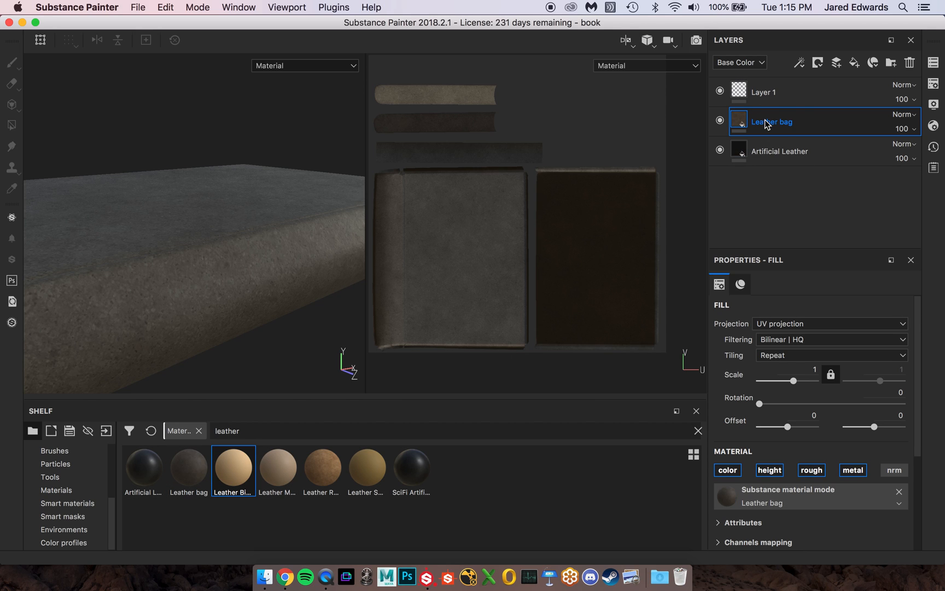
key(Delete)
Compare SciFi Artificial leather with the Artificial Leather layer by toggling their visibility, and delete the SciFi Artificial leather layer.
drag(412, 464, 749, 143)
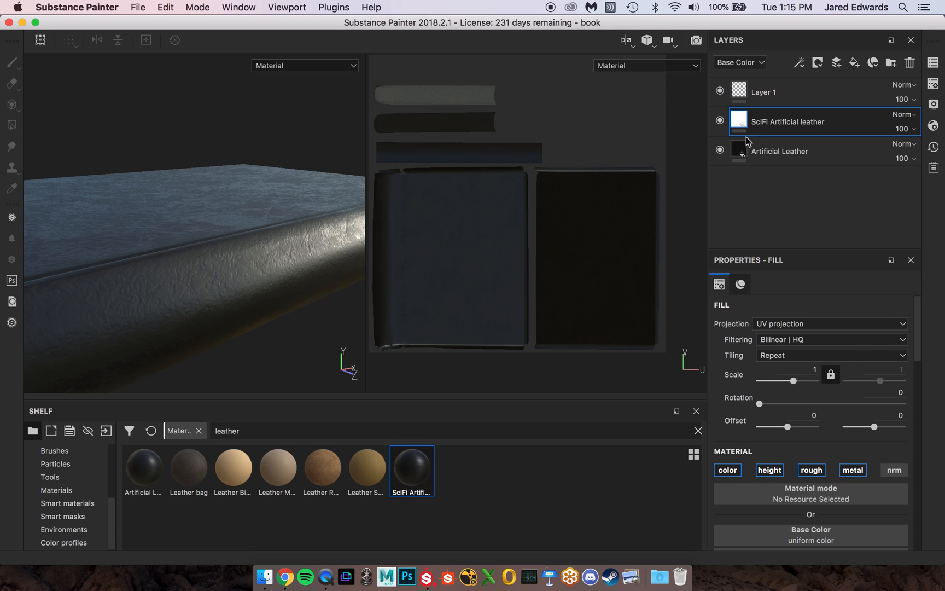
click(720, 150)
click(720, 120)
click(719, 120)
click(720, 120)
click(720, 121)
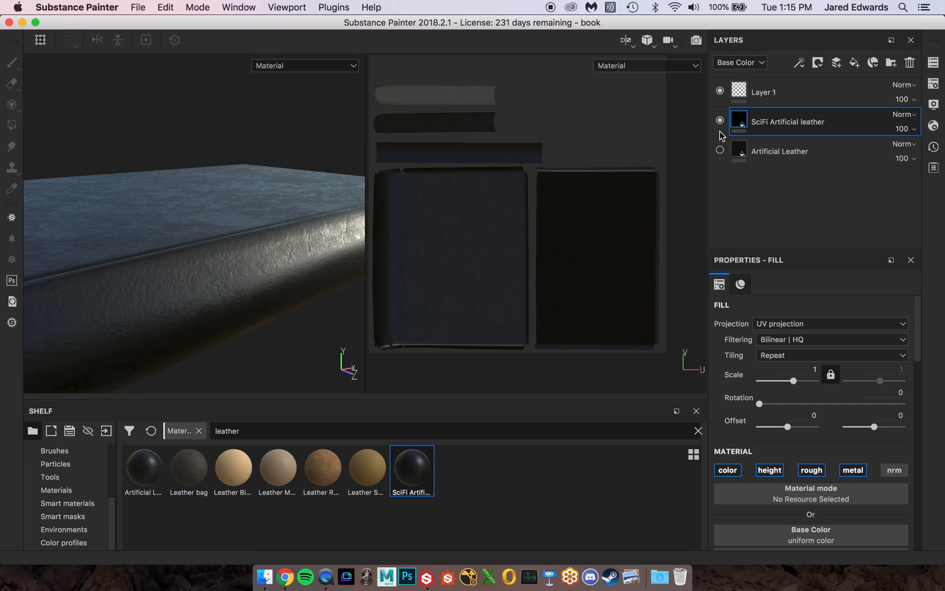
click(720, 150)
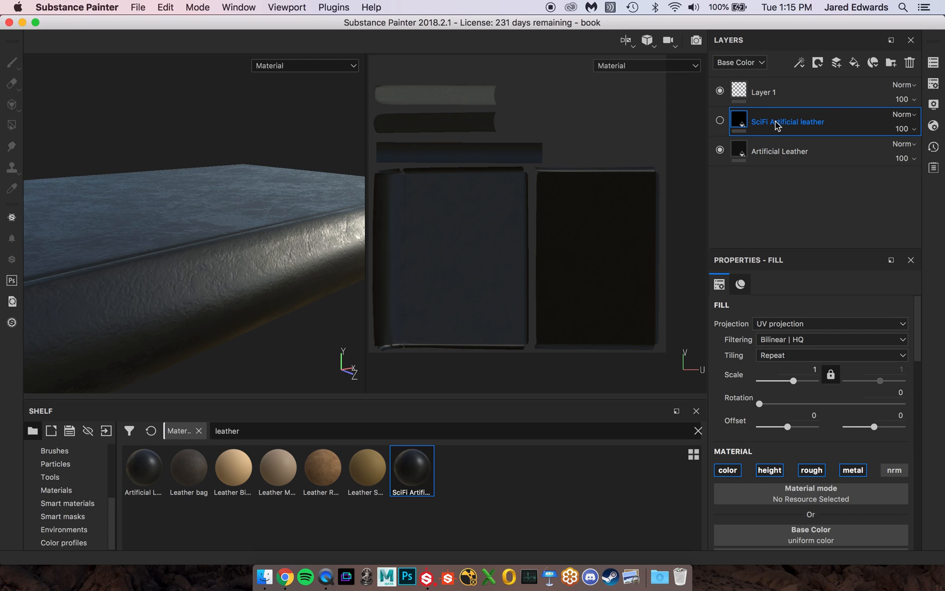
key(Delete)
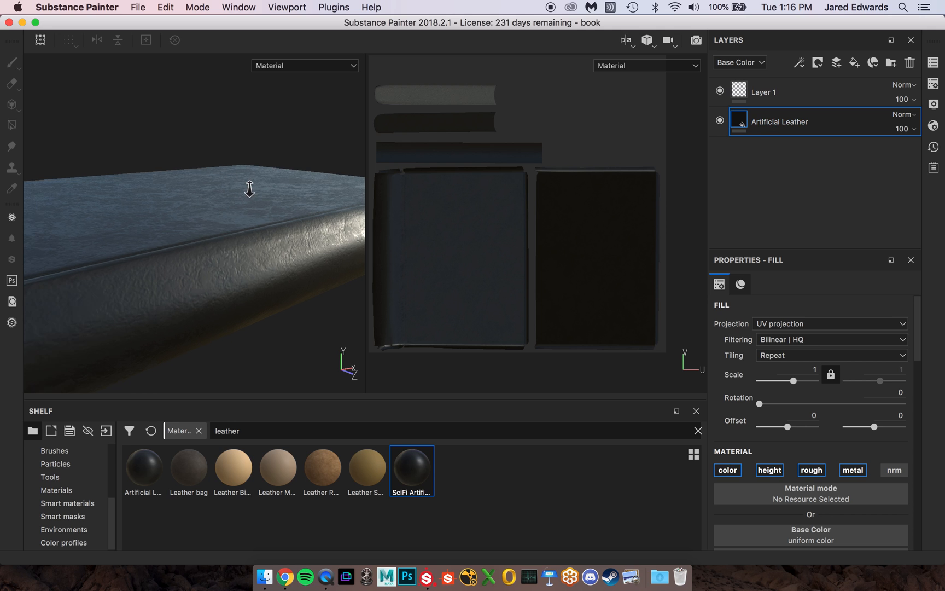
Narrow the Substance Painter window to uncover the desktop beside it.
alt+drag(248, 189, 252, 195)
alt+middle_drag(279, 183, 265, 191)
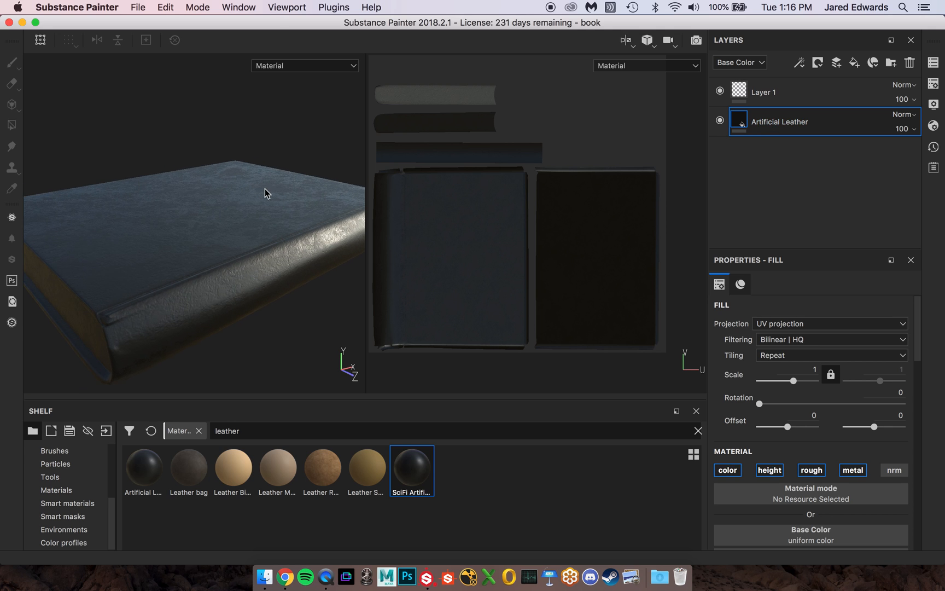
mouse_move(260, 214)
alt+right_down()
mouse_move(253, 208)
mouse_move(263, 219)
alt+right_up()
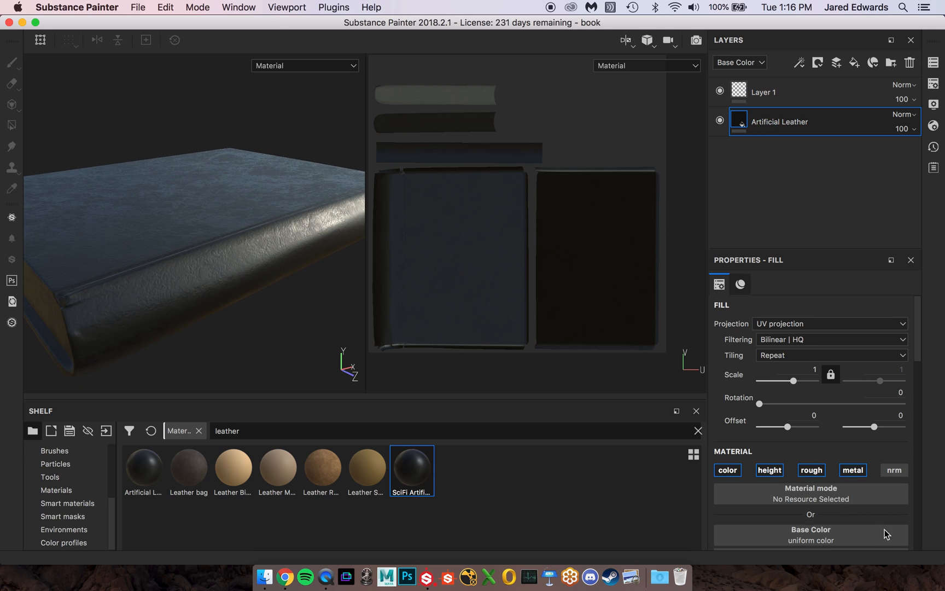
mouse_move(879, 548)
mouse_down()
mouse_move(632, 550)
mouse_move(646, 560)
mouse_up()
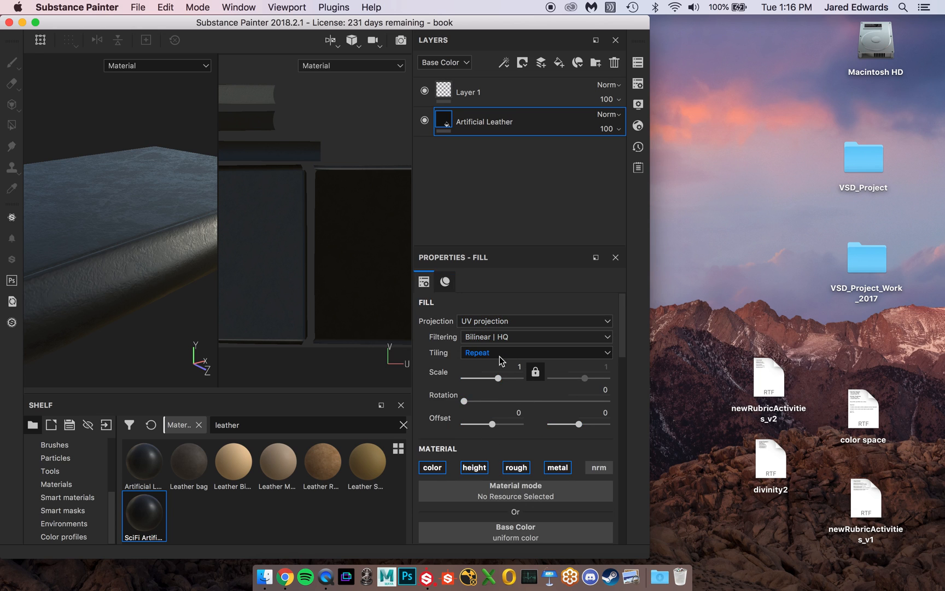
Toggle the Artificial Leather layer's color channel off and back on to compare the book with and without its base color.
scroll(487, 361, down, 3)
scroll(487, 358, down, 2)
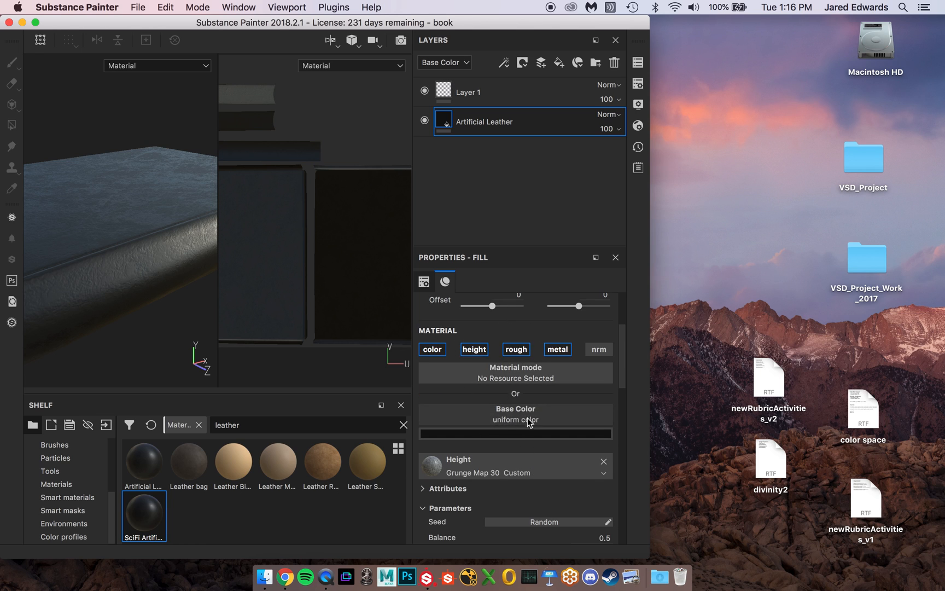
click(438, 351)
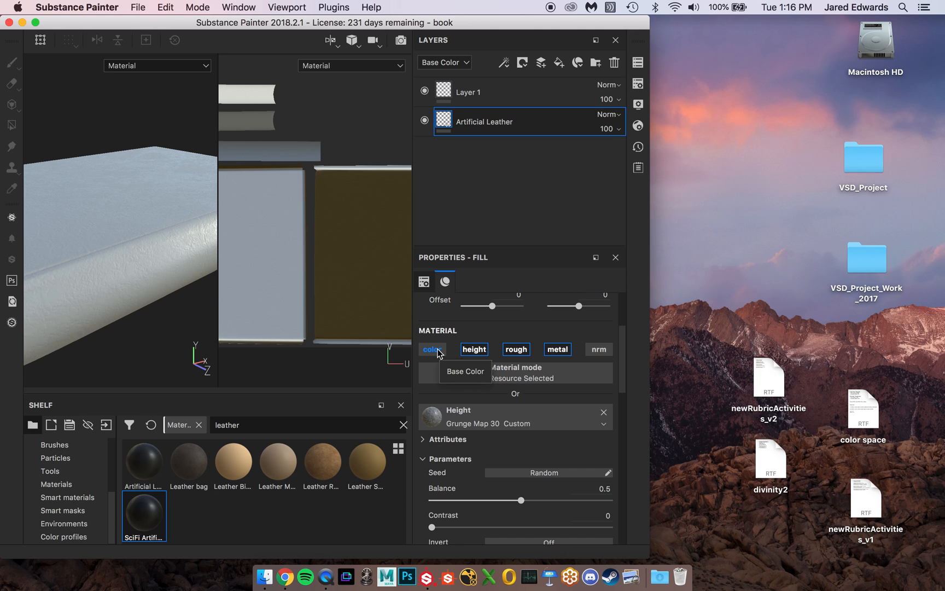
click(438, 350)
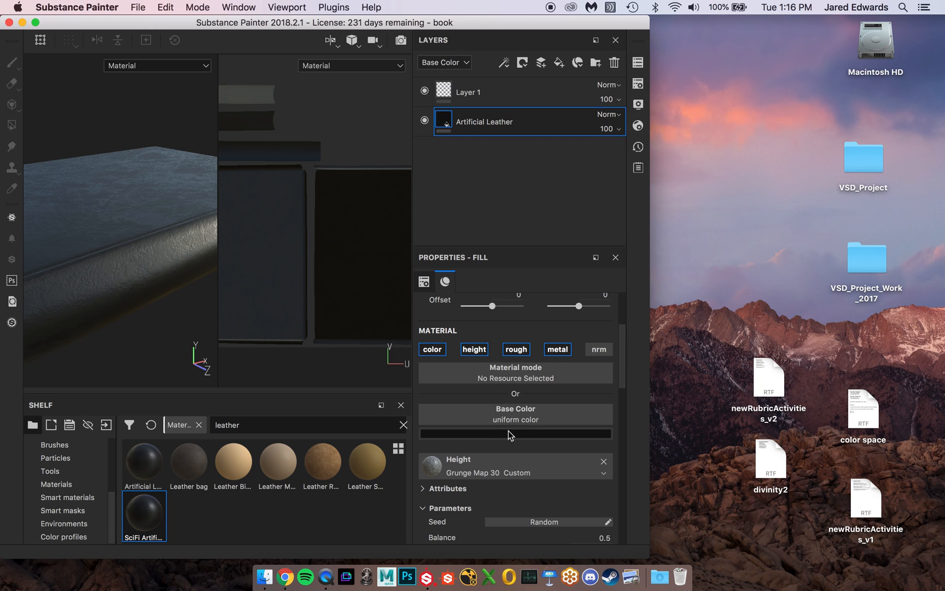
Bring up the Chrome window with the book reference photos, narrow it, place it beside Substance Painter, and return to Substance Painter.
click(285, 577)
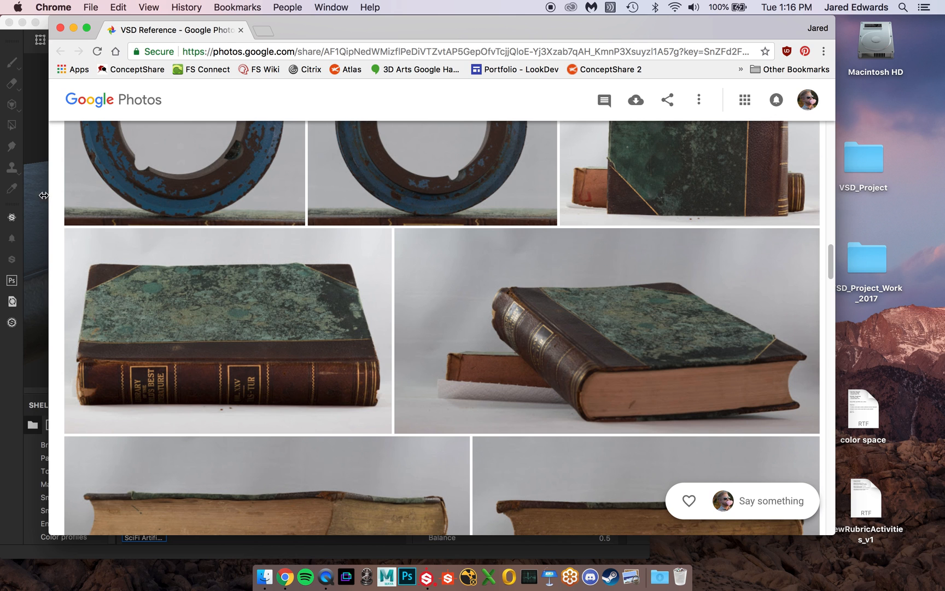
drag(48, 194, 482, 198)
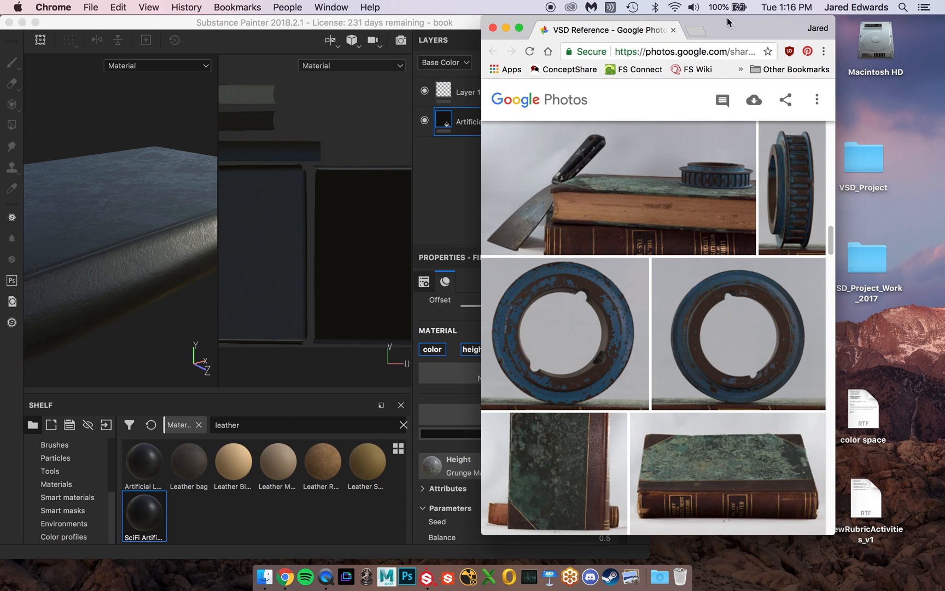
drag(727, 27, 837, 27)
click(530, 23)
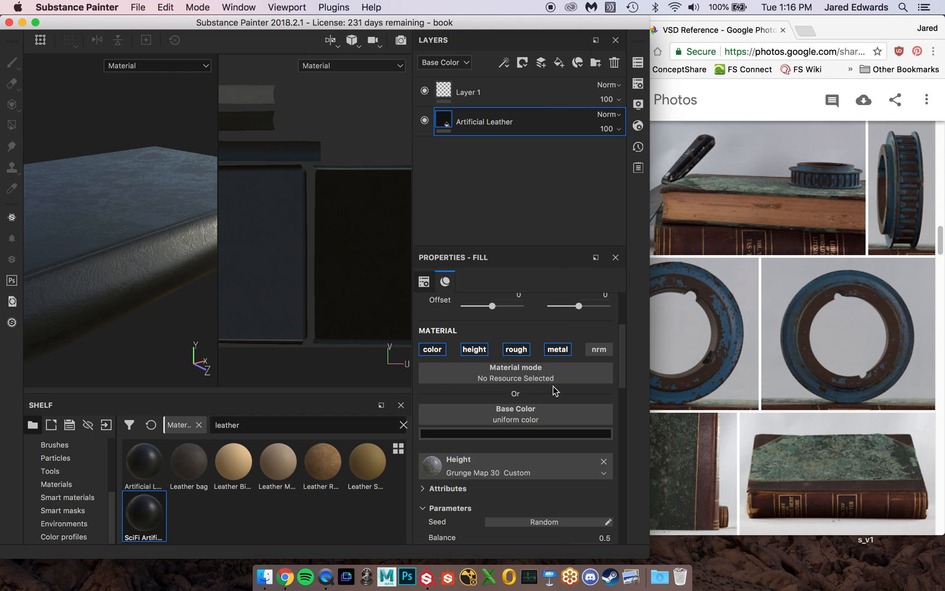
Set the Artificial Leather base color to a dark reddish brown sampled from the book spine in the reference photo, about R 0.060, G 0.022, B 0.019.
click(515, 432)
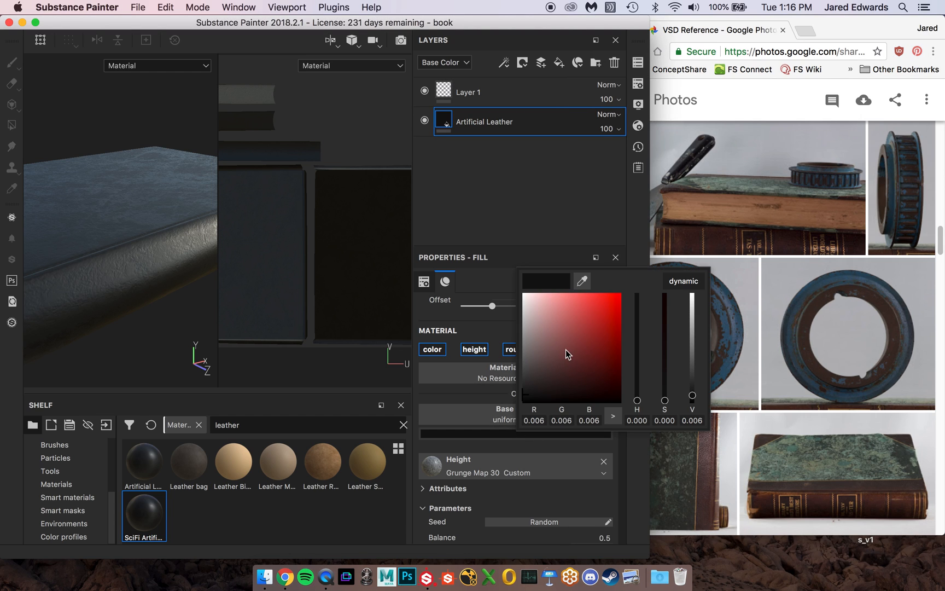
click(582, 280)
click(826, 503)
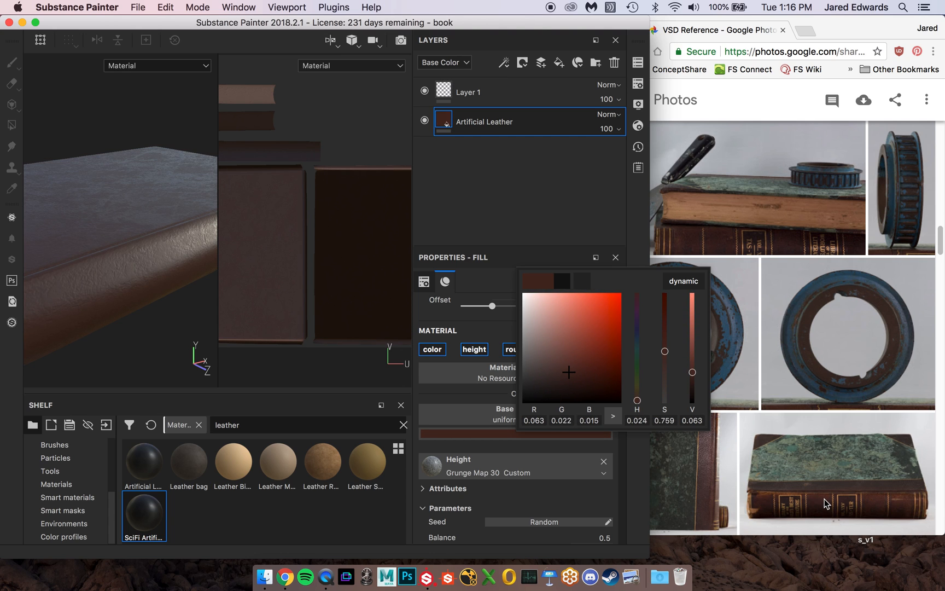
drag(824, 498, 819, 498)
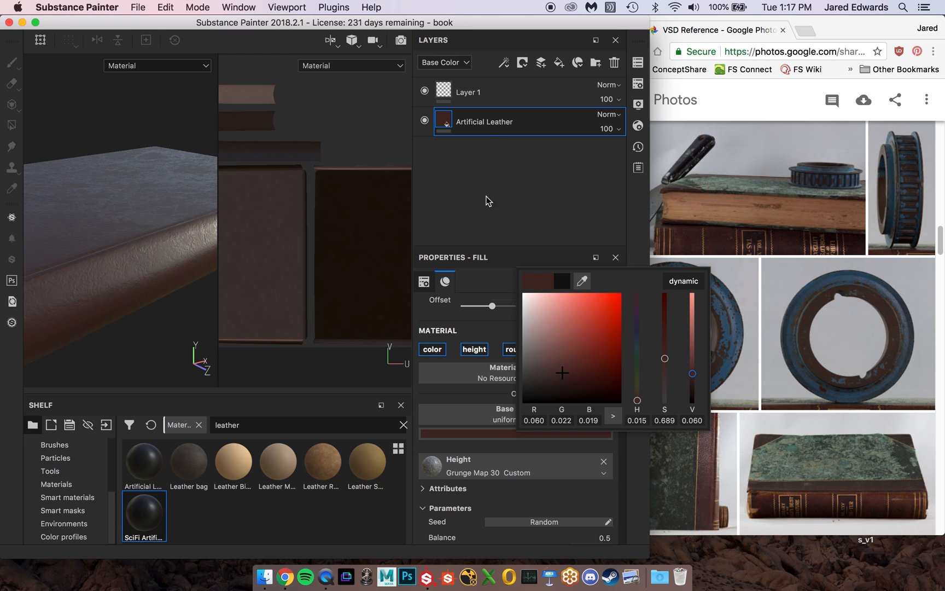
click(522, 222)
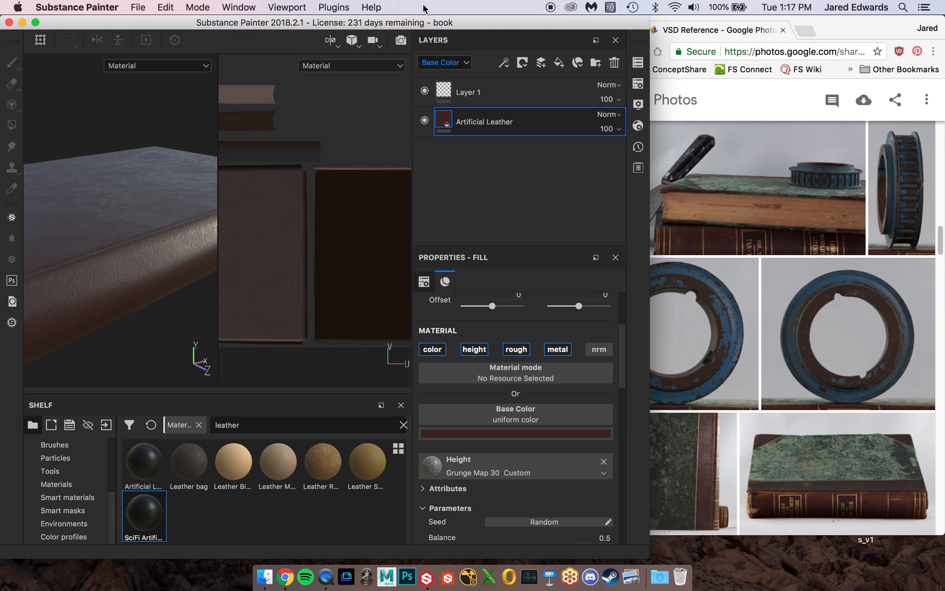
Expand the Substance Painter window to full width and delete the empty Layer 1.
double_click(373, 22)
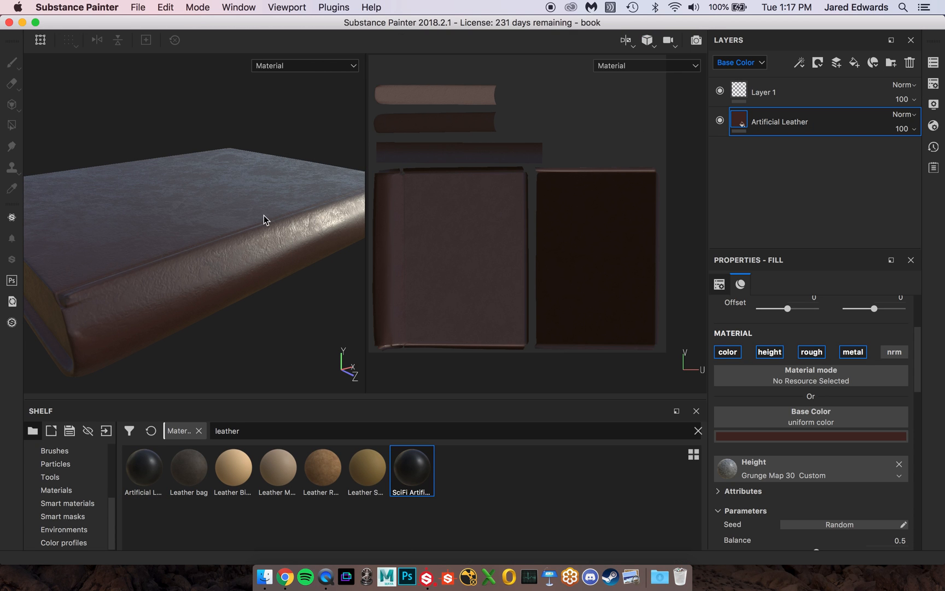
alt+drag(234, 236, 270, 205)
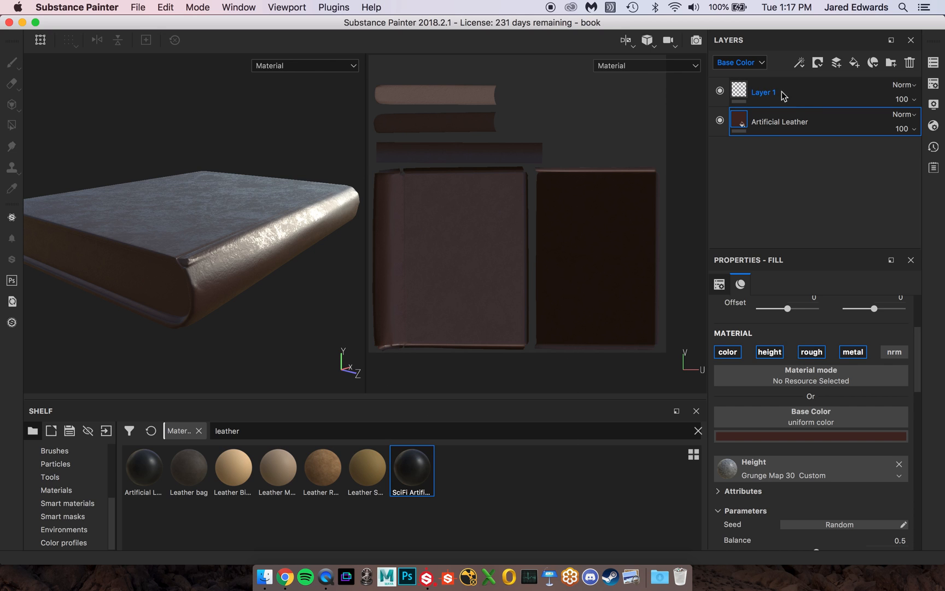
click(806, 95)
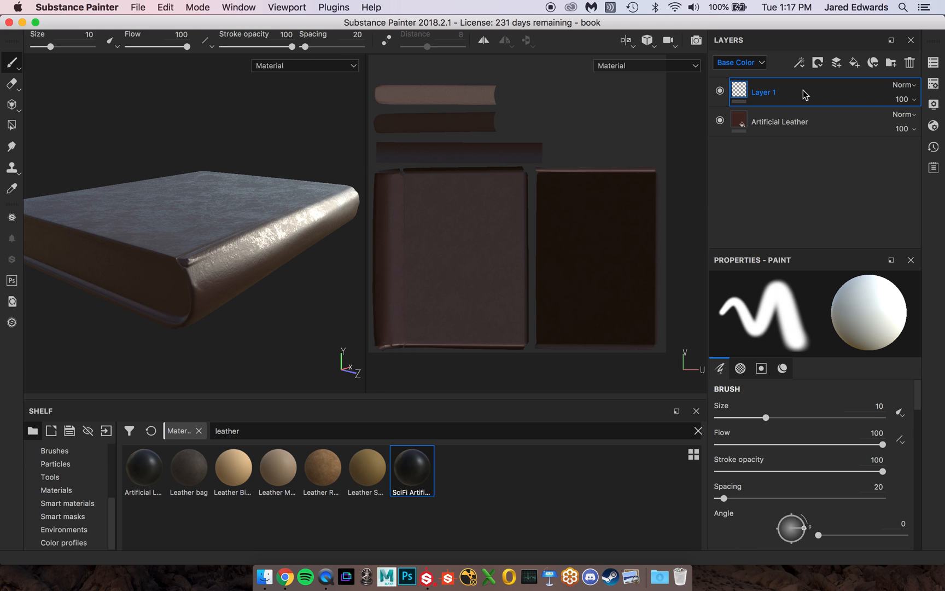
key(Delete)
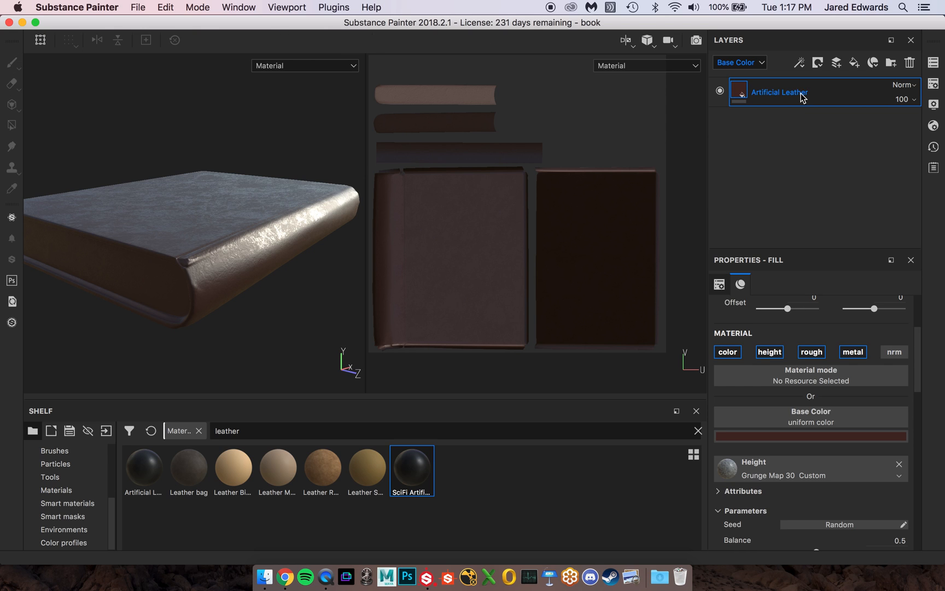
Add a new folder above the Artificial Leather layer and name it leatherGroup.
click(893, 65)
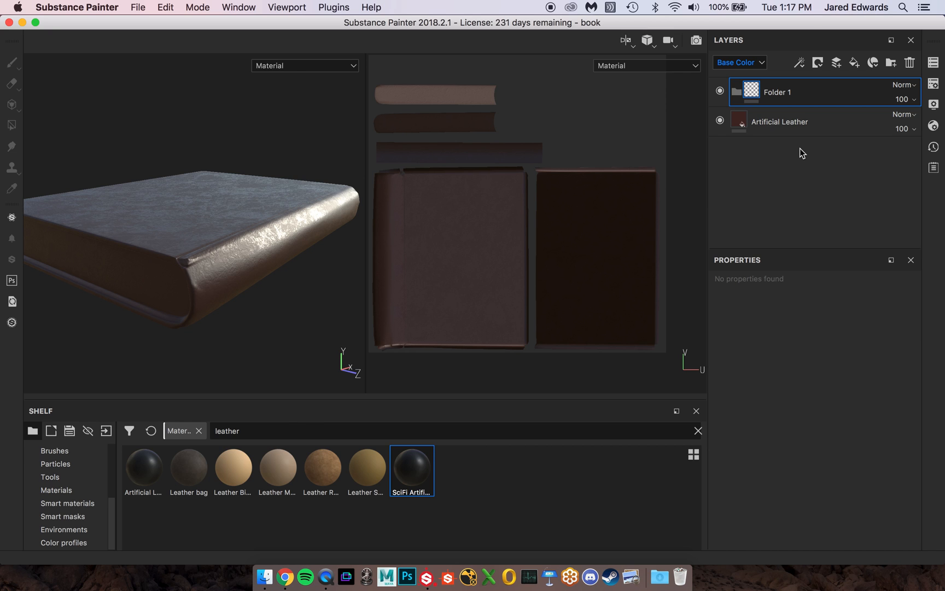
double_click(784, 90)
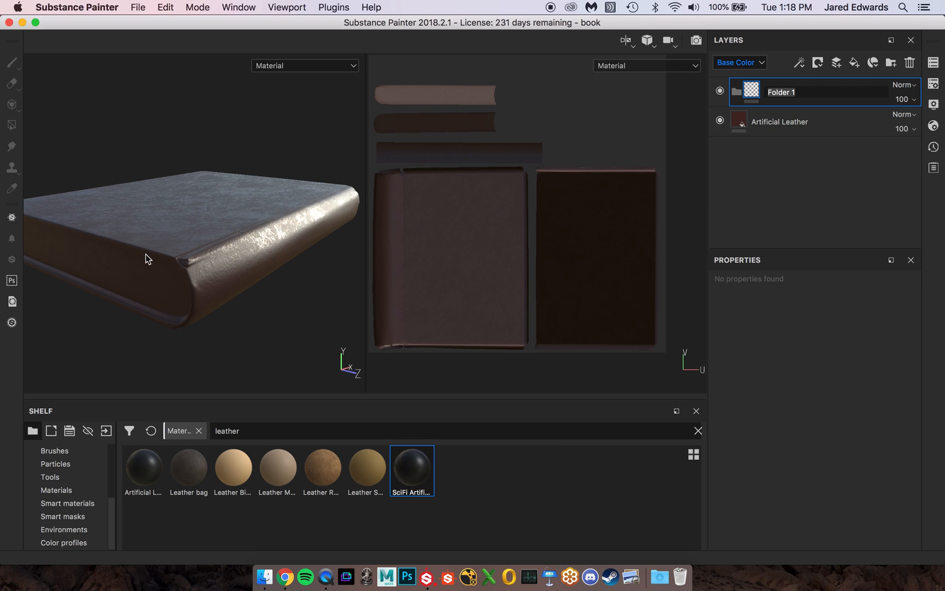
text(leatherGroup)
key(Return)
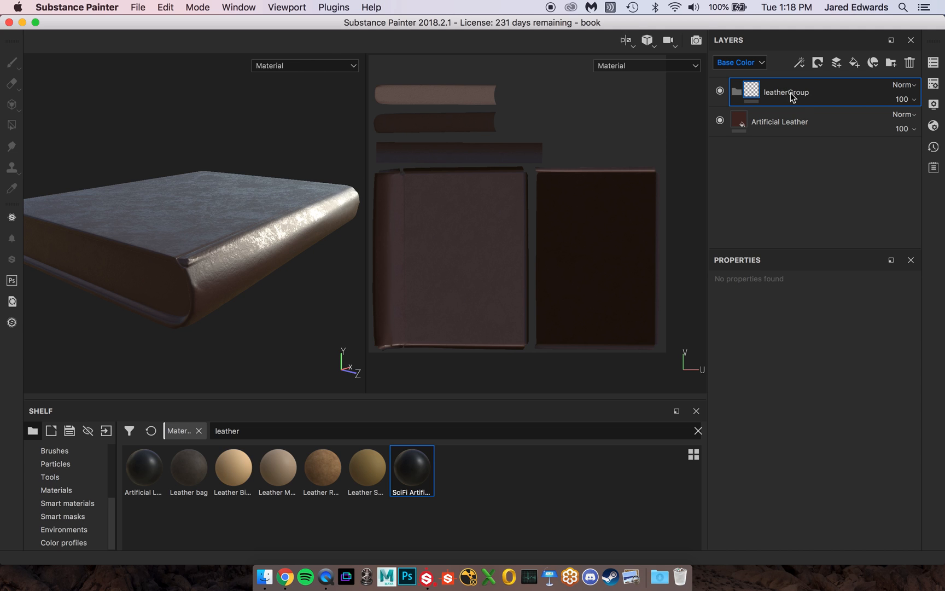
Move the Artificial Leather layer into the leatherGroup folder and collapse the folder.
drag(804, 124, 805, 97)
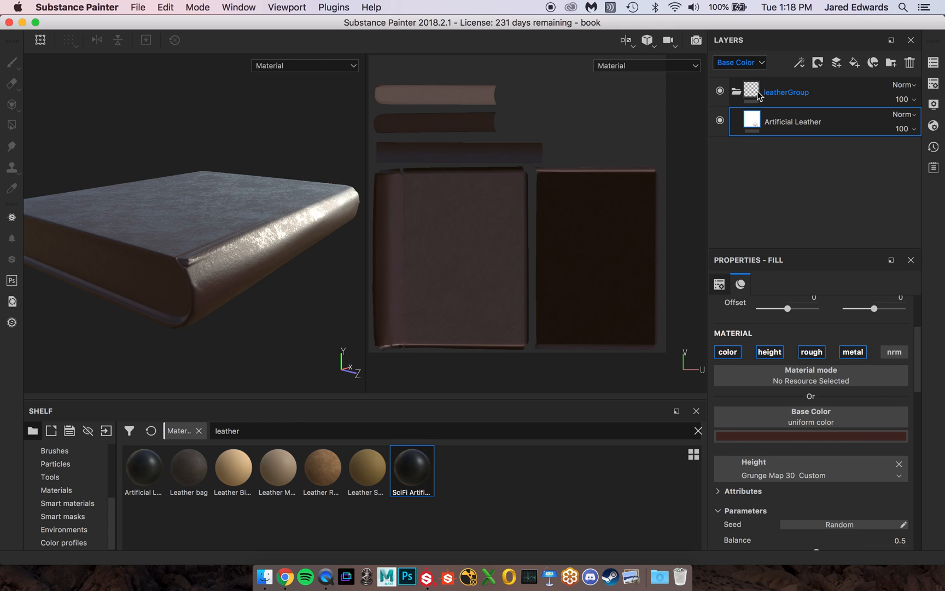
click(739, 91)
click(738, 91)
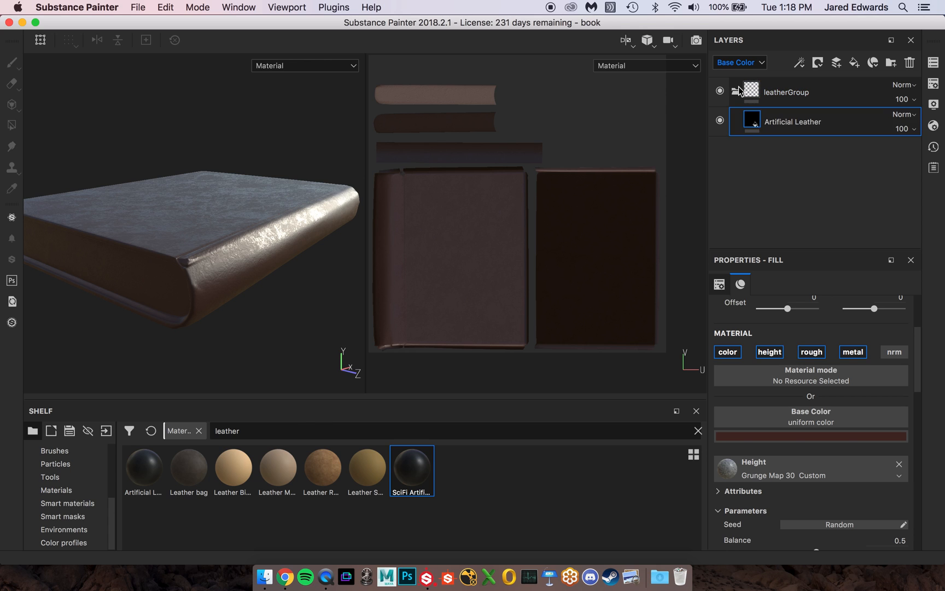
click(738, 90)
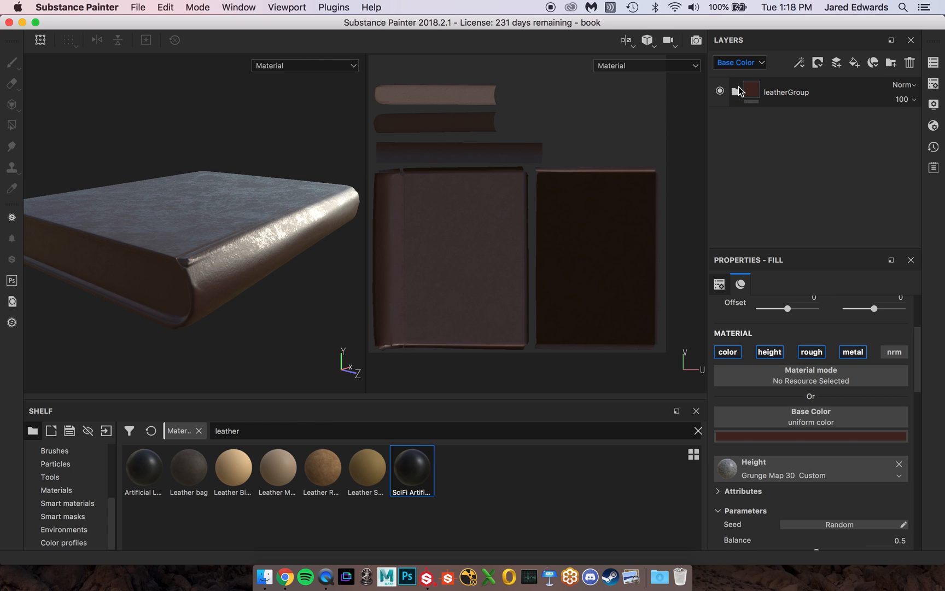
Toggle the visibility of leatherGroup off and on twice to see how it affects the layer inside.
click(719, 91)
click(719, 91)
click(719, 92)
click(719, 92)
Expand the leatherGroup folder and add a black mask to it.
click(737, 92)
click(785, 94)
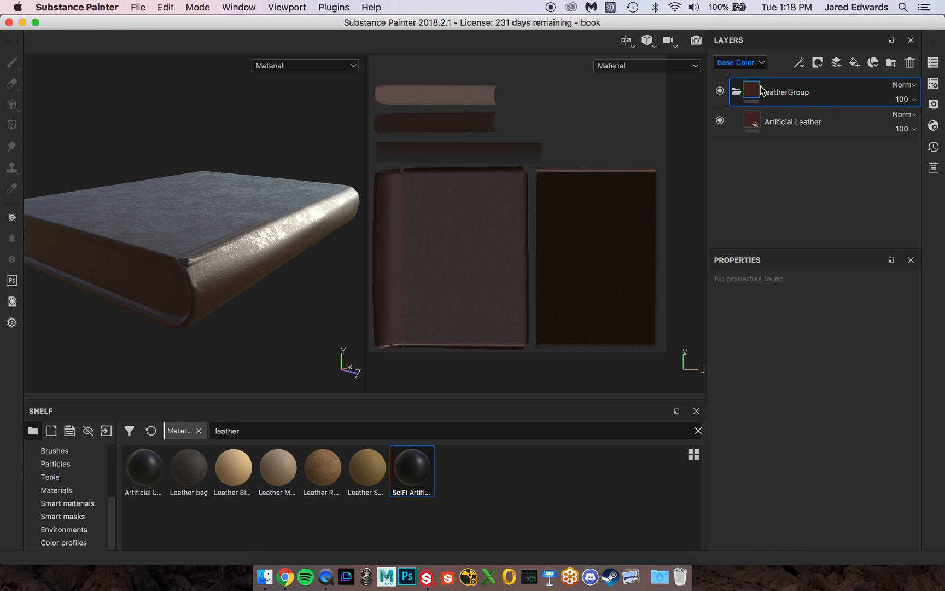
alt+drag(119, 233, 147, 225)
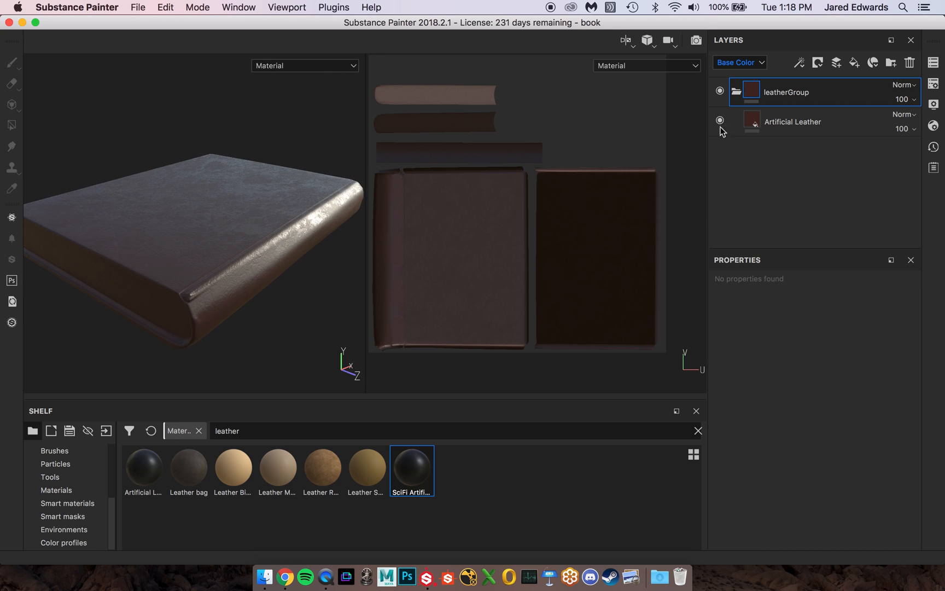
click(817, 63)
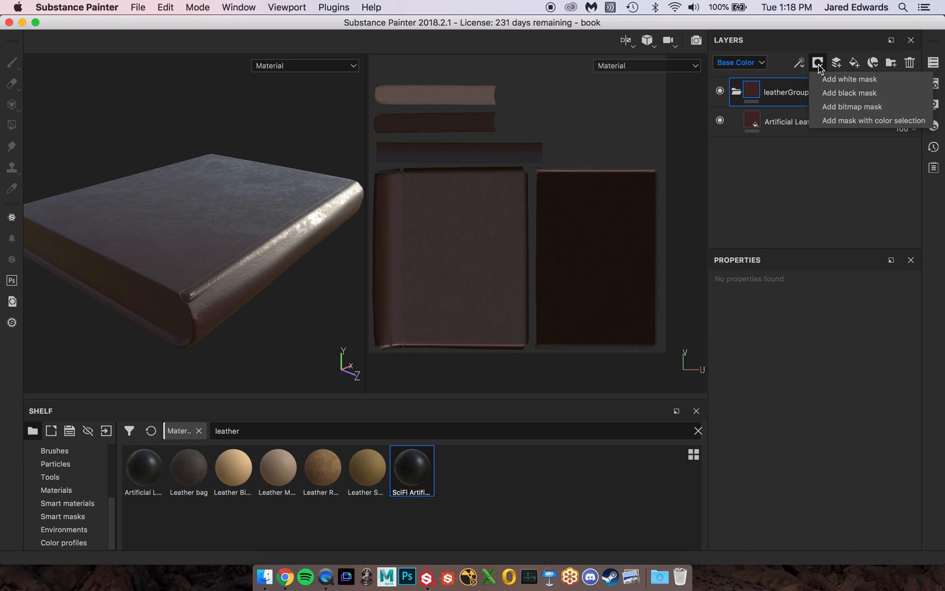
click(839, 93)
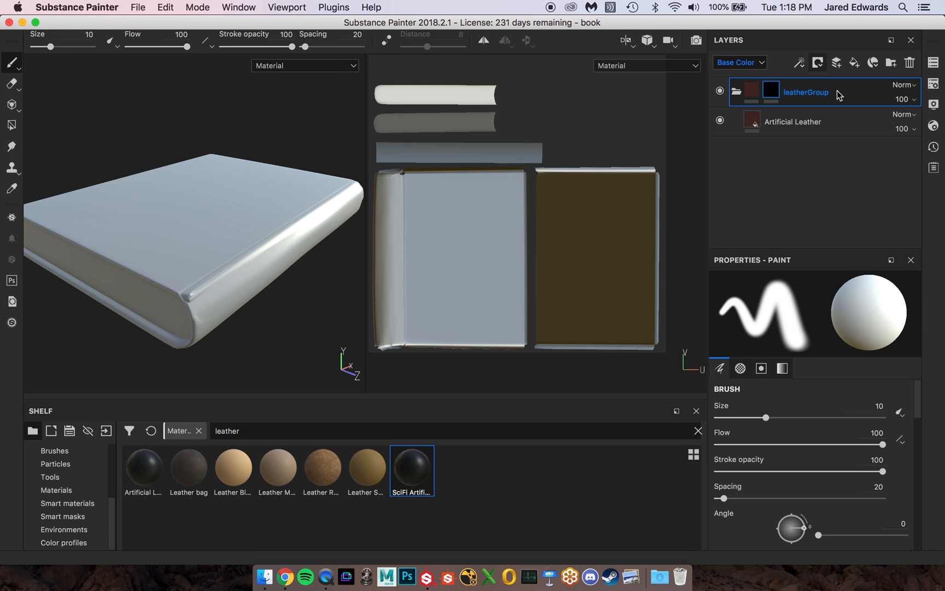
Examine the mask and effect options for leatherGroup, and alternate the selection between the folder's content and its black mask.
click(817, 62)
click(817, 62)
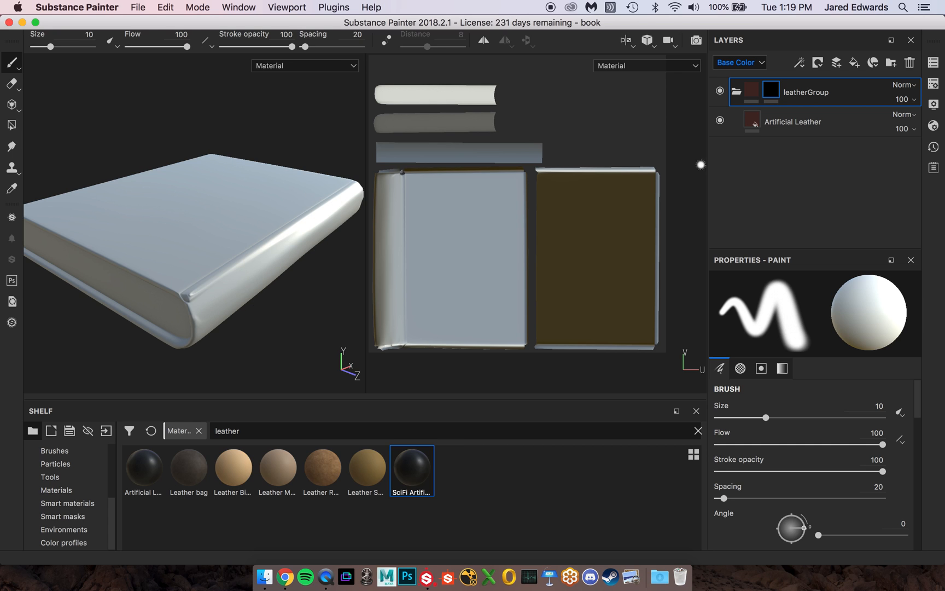
mouse_move(769, 96)
click(801, 62)
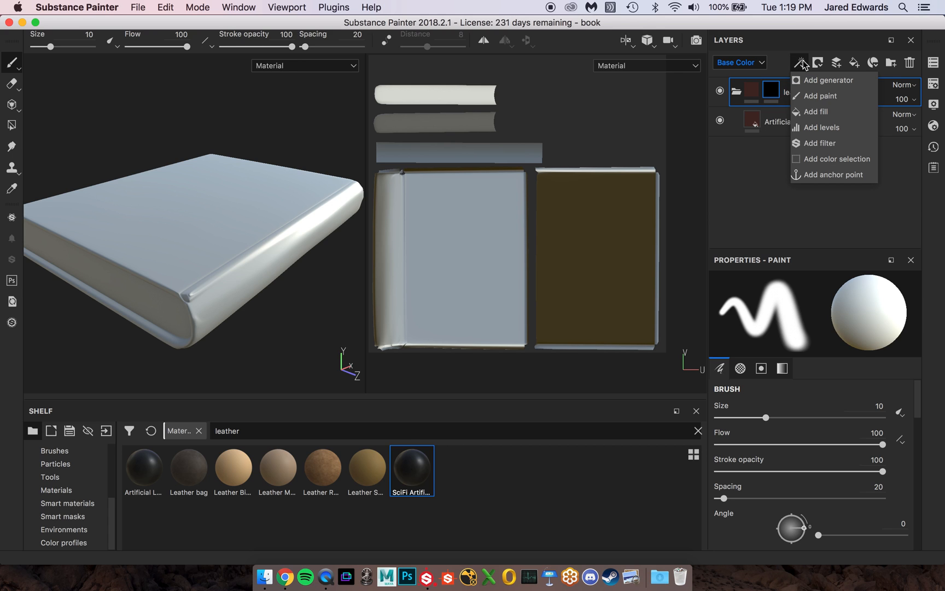
click(752, 90)
click(771, 93)
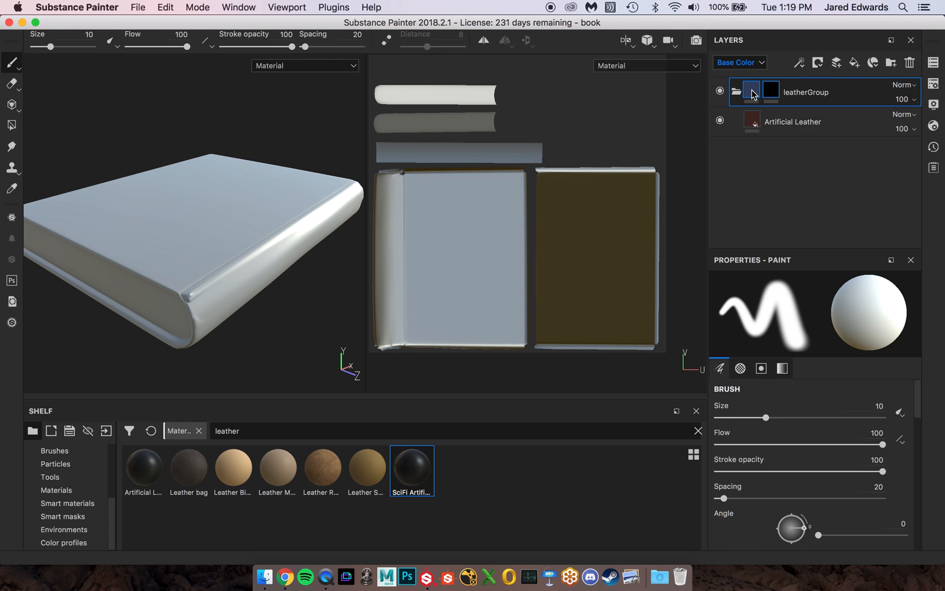
click(772, 94)
click(772, 94)
click(753, 88)
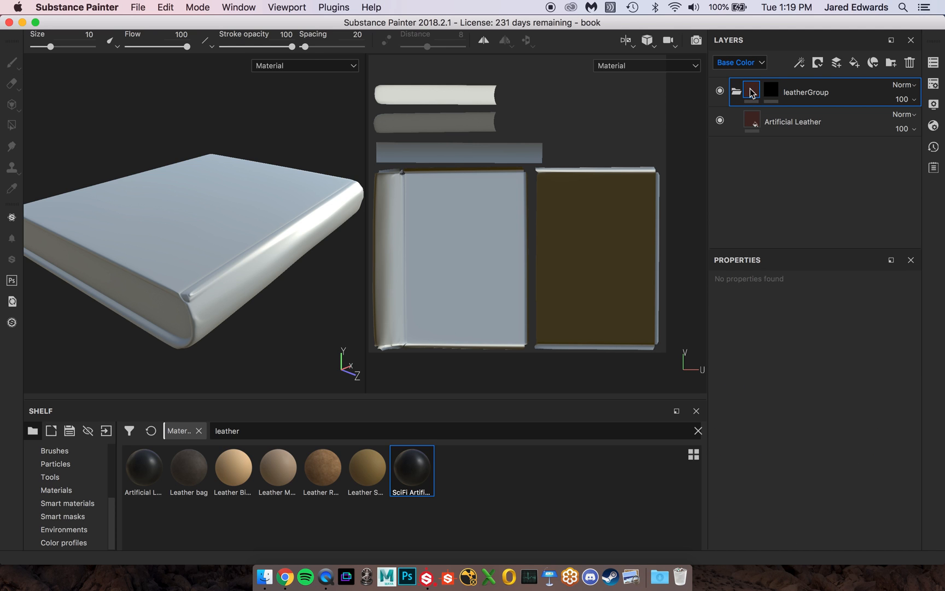
click(771, 92)
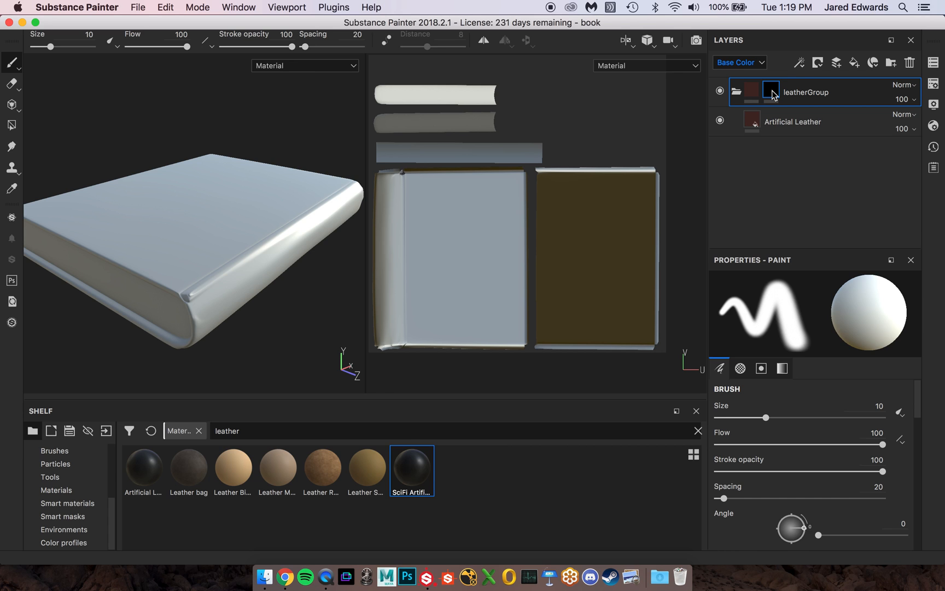
Add a Paint effect to leatherGroup's black mask.
click(798, 63)
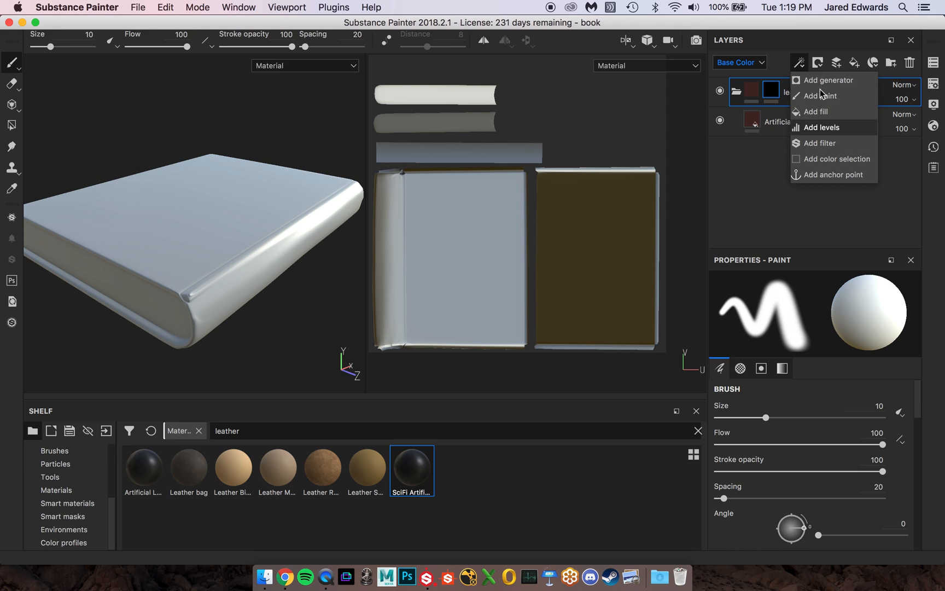
click(771, 100)
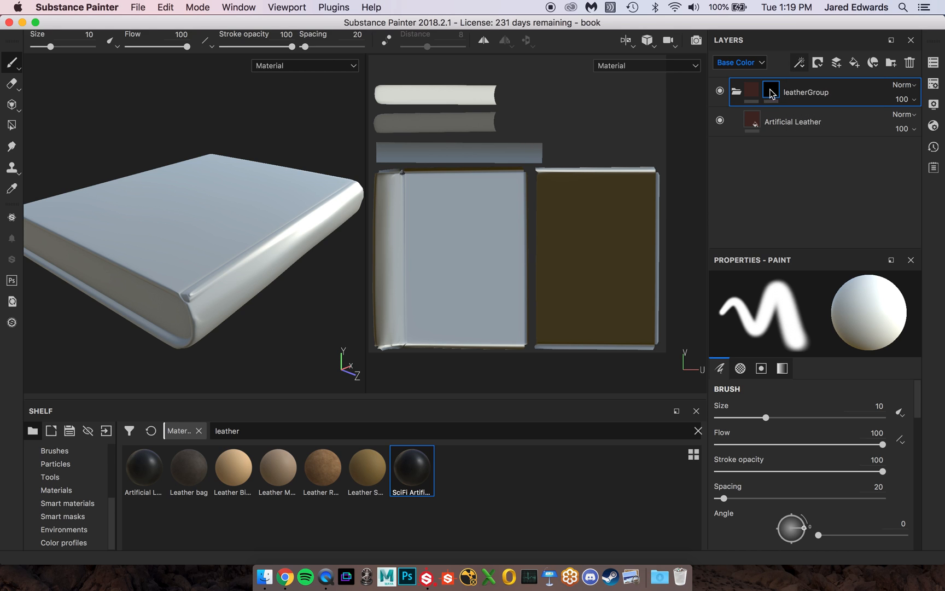
click(798, 63)
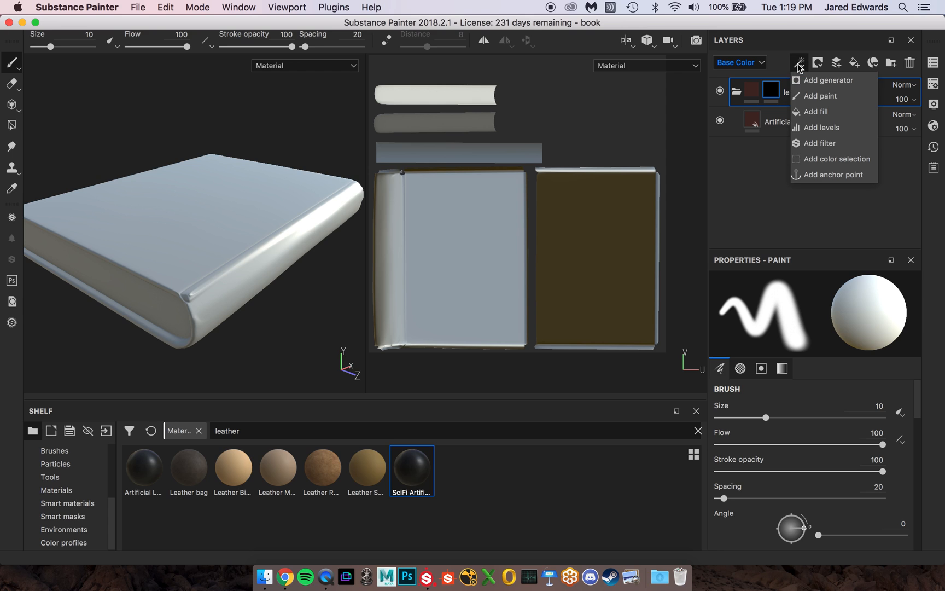
click(804, 96)
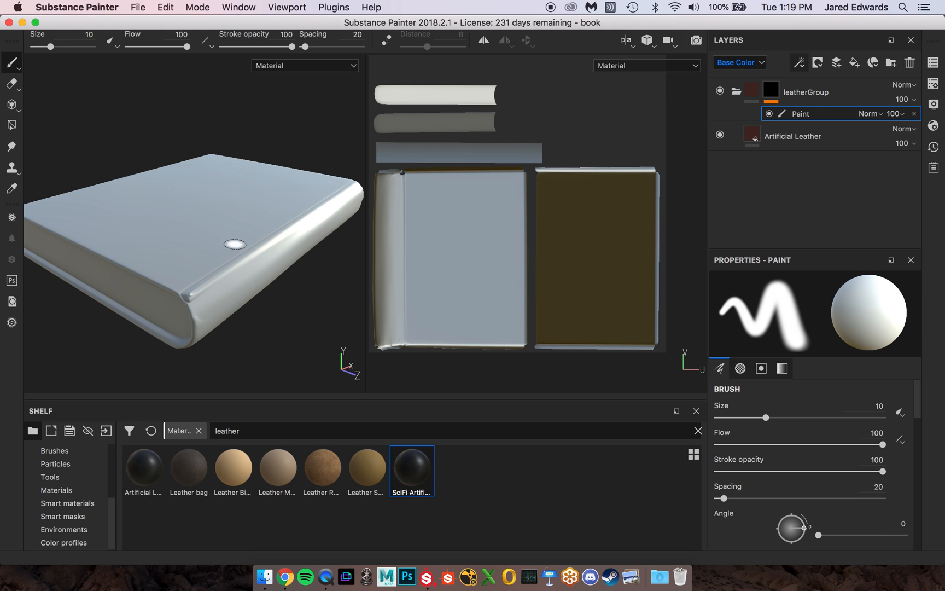
Examine the brush and grayscale properties of the Paint effect on leatherGroup's black mask.
alt+right_drag(194, 194, 249, 235)
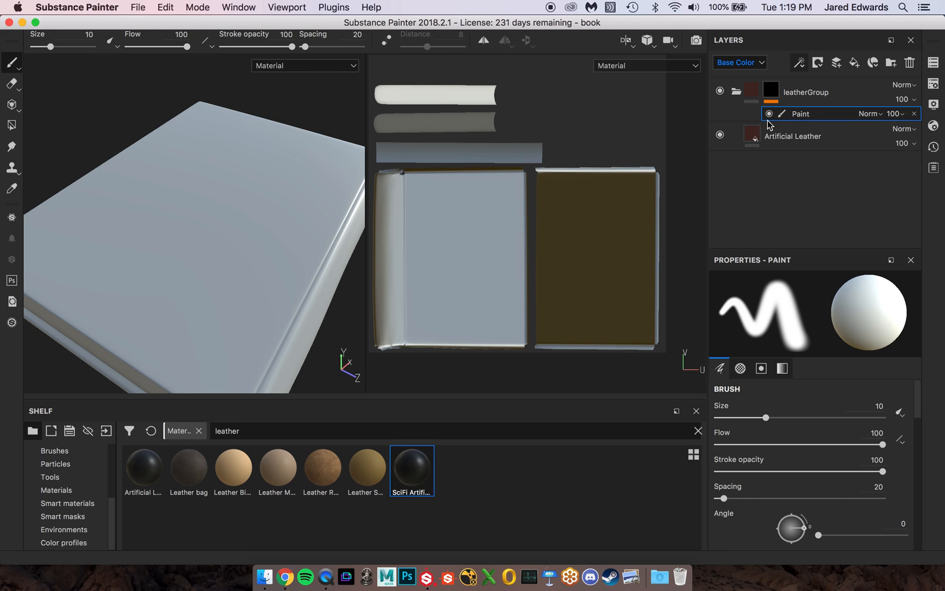
click(753, 89)
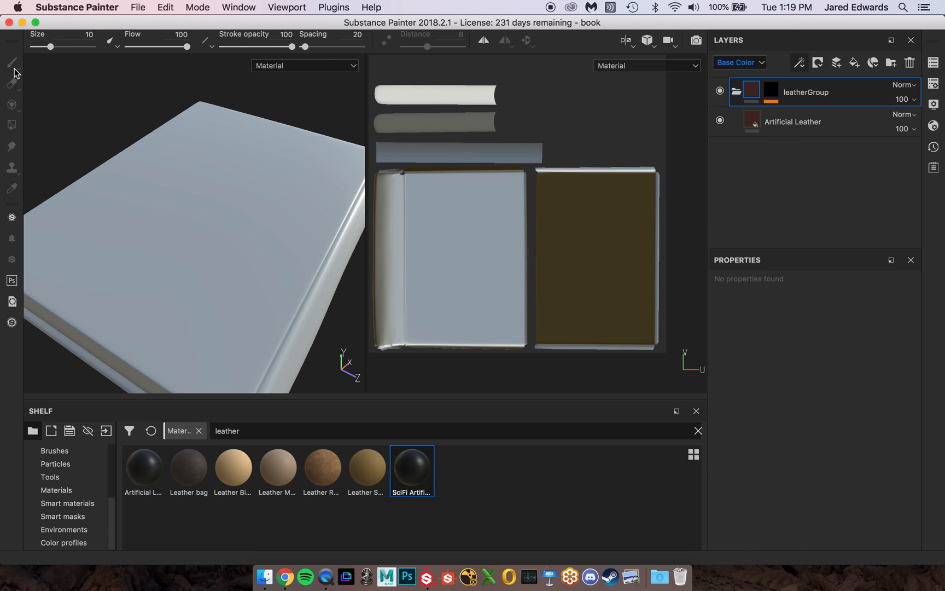
click(771, 91)
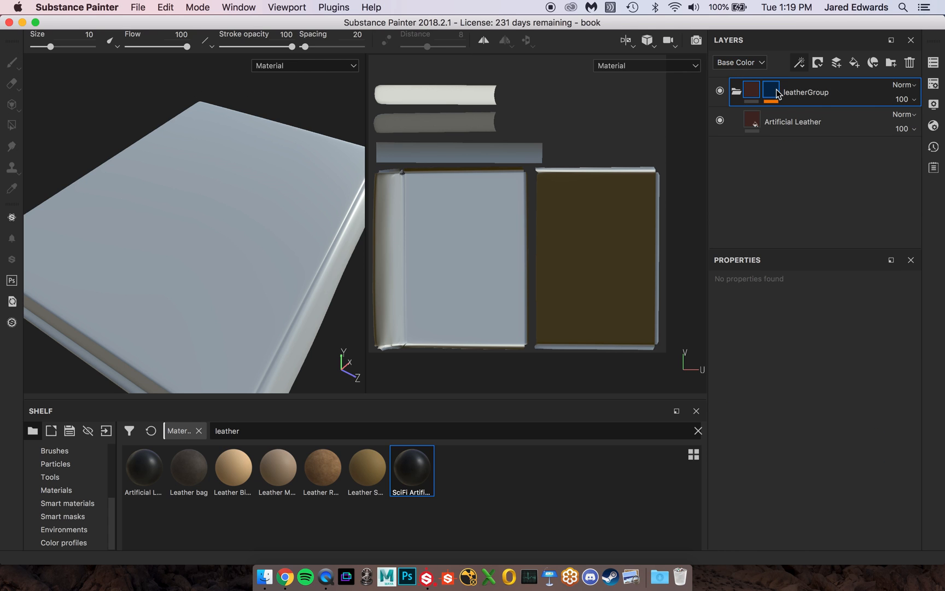
click(811, 115)
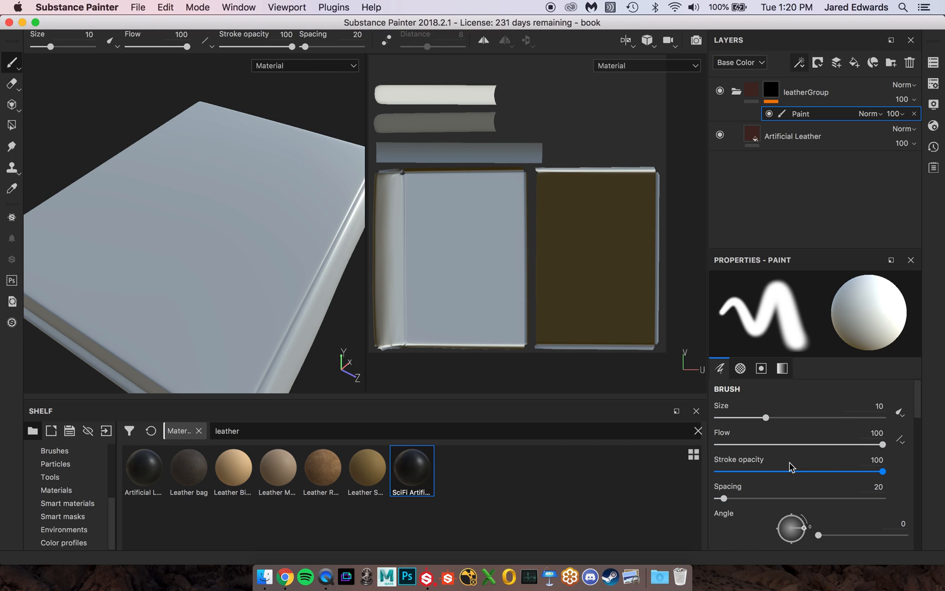
scroll(772, 449, down, 5)
scroll(772, 449, down, 10)
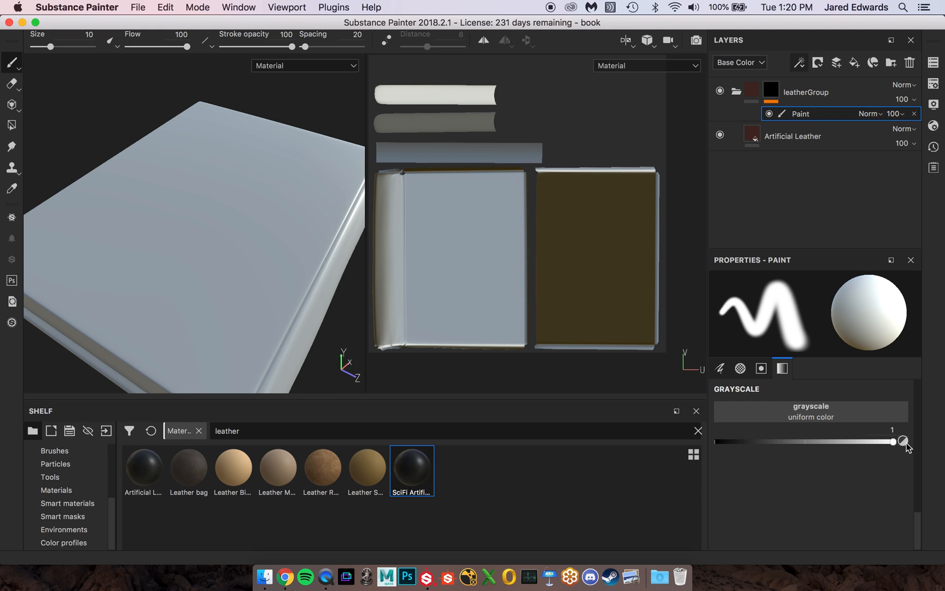
scroll(863, 455, up, 10)
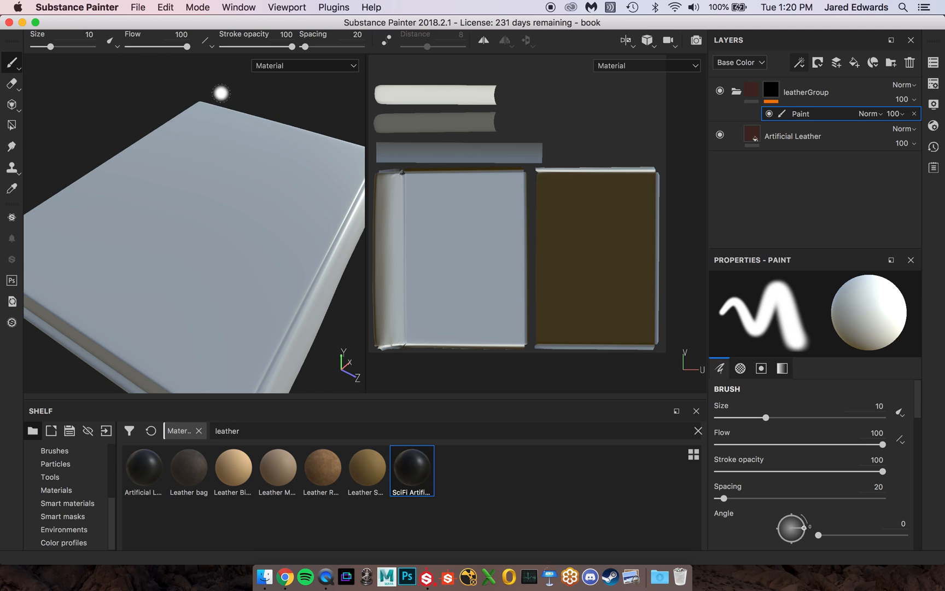
Try brushing the leather onto the book's front cover through leatherGroup's mask with the size 10 brush, and undo the strokes.
mouse_move(234, 160)
mouse_down()
mouse_move(174, 174)
mouse_move(183, 265)
mouse_move(213, 244)
mouse_move(227, 214)
mouse_move(183, 202)
mouse_move(164, 218)
mouse_move(225, 249)
mouse_move(285, 242)
mouse_up()
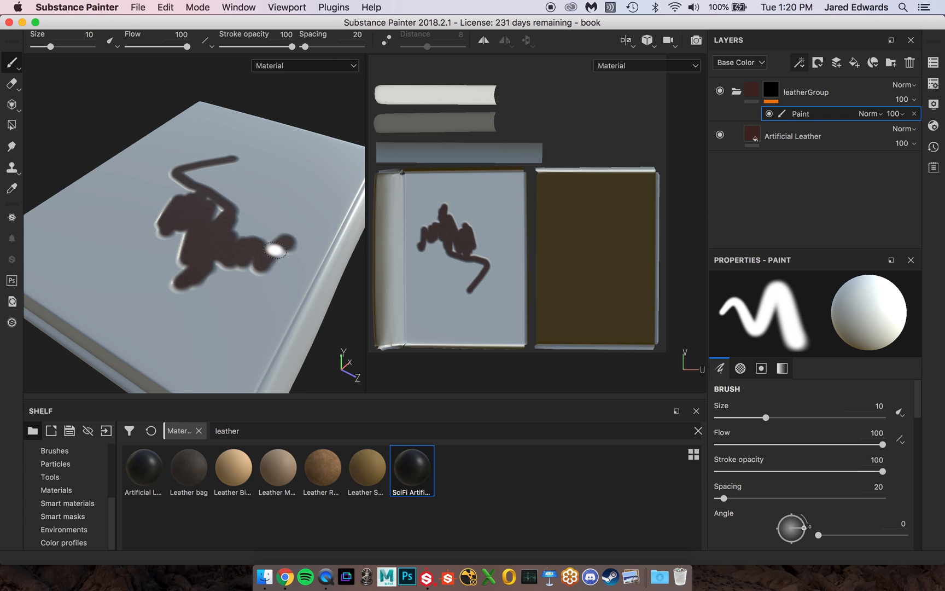
mouse_move(208, 230)
alt+right_down()
mouse_move(302, 308)
mouse_move(310, 288)
alt+right_up()
alt+drag(275, 250, 257, 230)
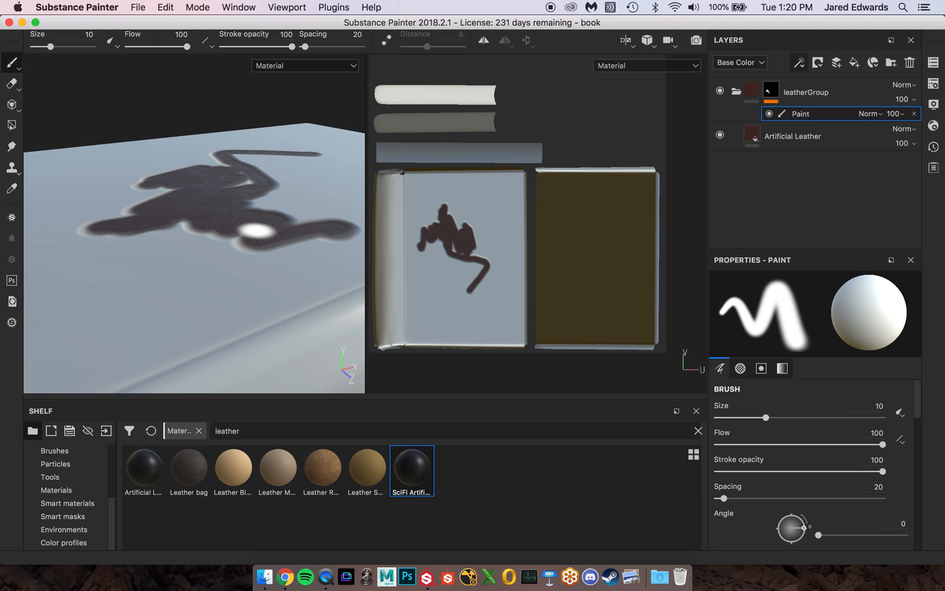
key(super+z)
alt+right_drag(268, 224, 109, 225)
alt+drag(110, 225, 359, 251)
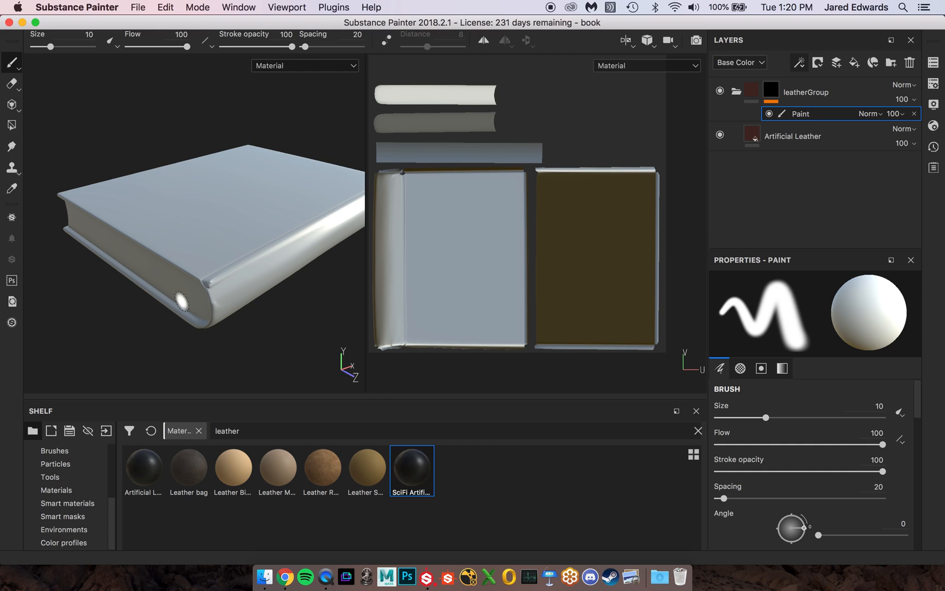
Try filling individual cover polygons in leatherGroup's mask with the Polygon Fill tool in polygon mode, and undo the fill.
click(10, 127)
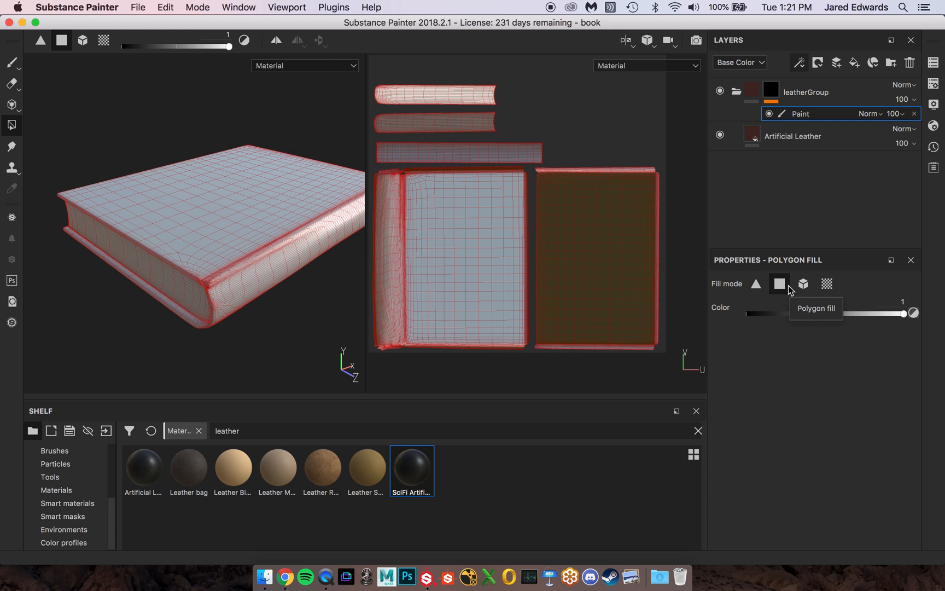
drag(264, 180, 191, 206)
alt+drag(191, 205, 215, 228)
alt+right_drag(215, 228, 268, 262)
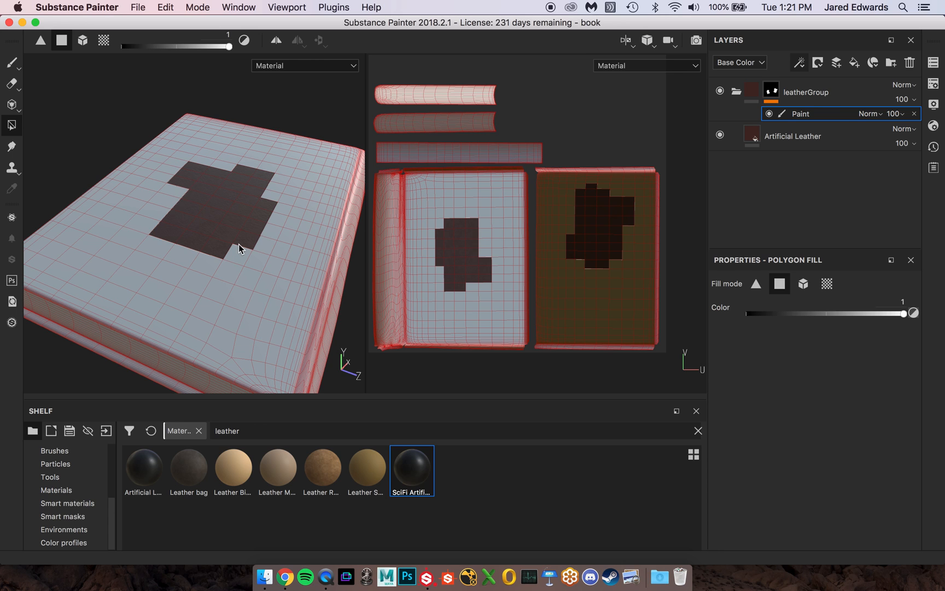
key(super+z)
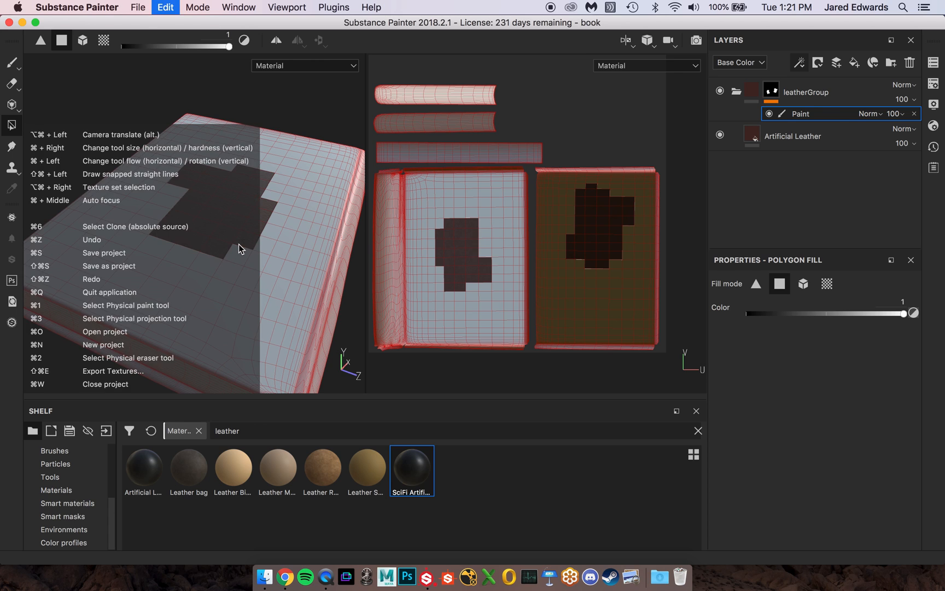
Reveal the leather on both large cover UV islands by filling them white in leatherGroup's mask, using Polygon Fill's UV chunk mode.
click(826, 284)
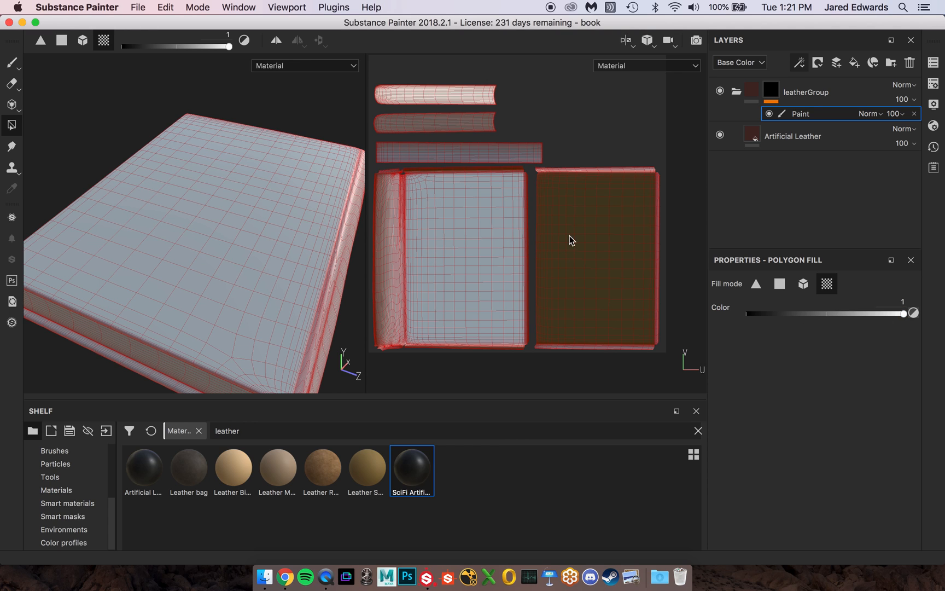
click(451, 247)
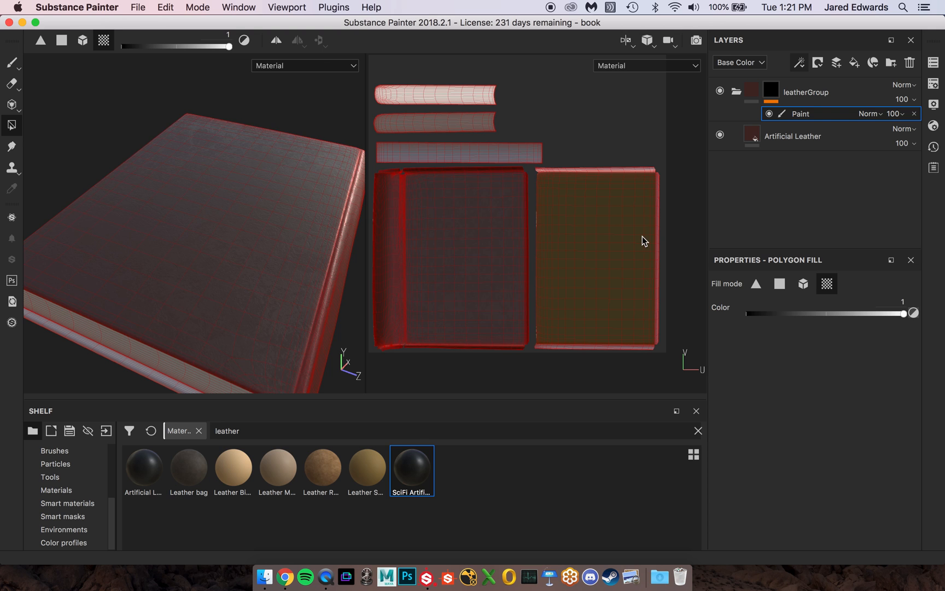
click(642, 236)
mouse_move(270, 270)
alt+mouse_down()
mouse_move(263, 197)
mouse_move(268, 258)
alt+mouse_up()
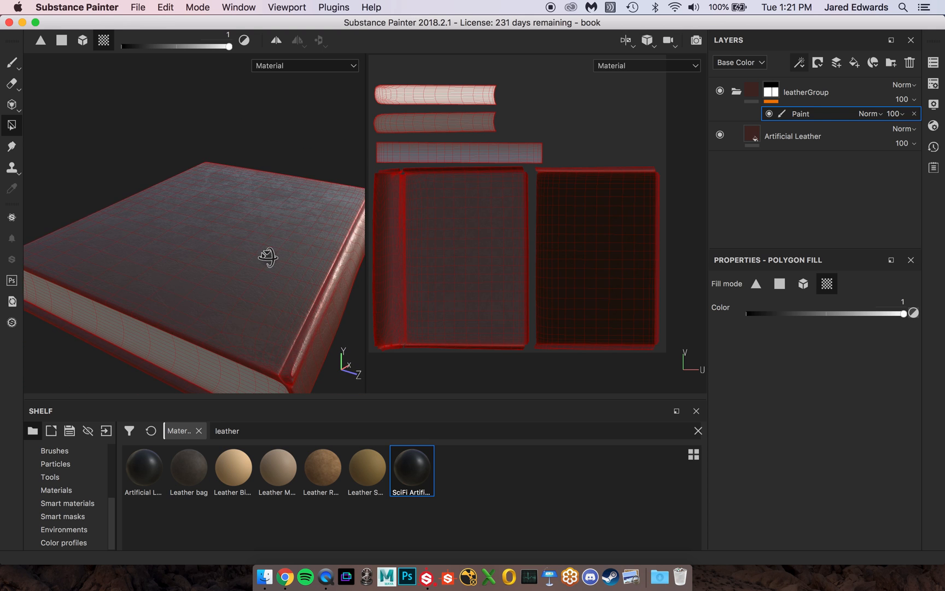
Check leatherGroup's mask against the leather coverage on the book, and collapse the folder.
click(768, 97)
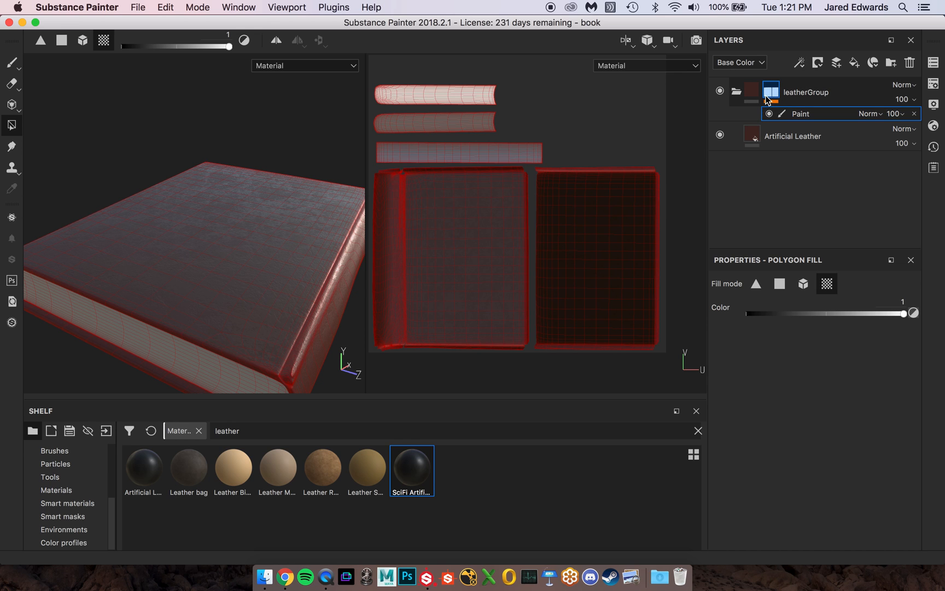
mouse_move(768, 98)
alt+drag(239, 281, 236, 211)
click(751, 103)
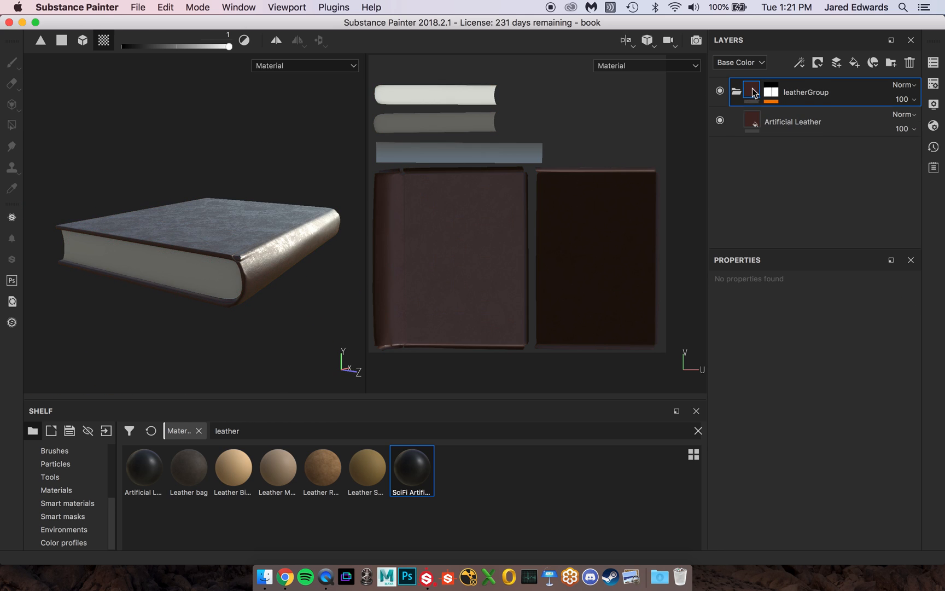
click(737, 92)
mouse_move(169, 274)
alt+mouse_down()
mouse_move(253, 270)
mouse_move(144, 276)
mouse_move(281, 236)
mouse_move(259, 278)
alt+mouse_up()
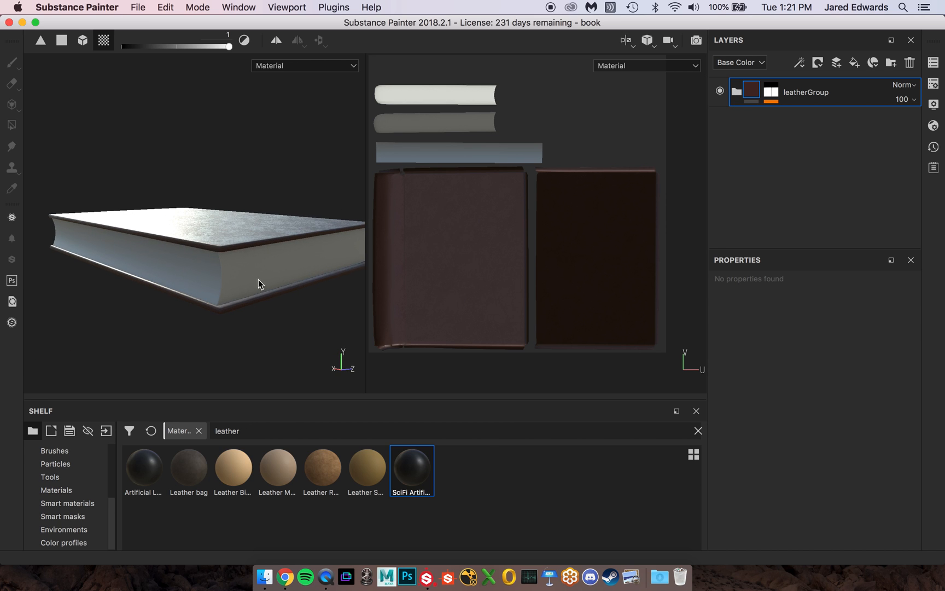
Create a new folder above leatherGroup and name it pagesGroup.
click(891, 64)
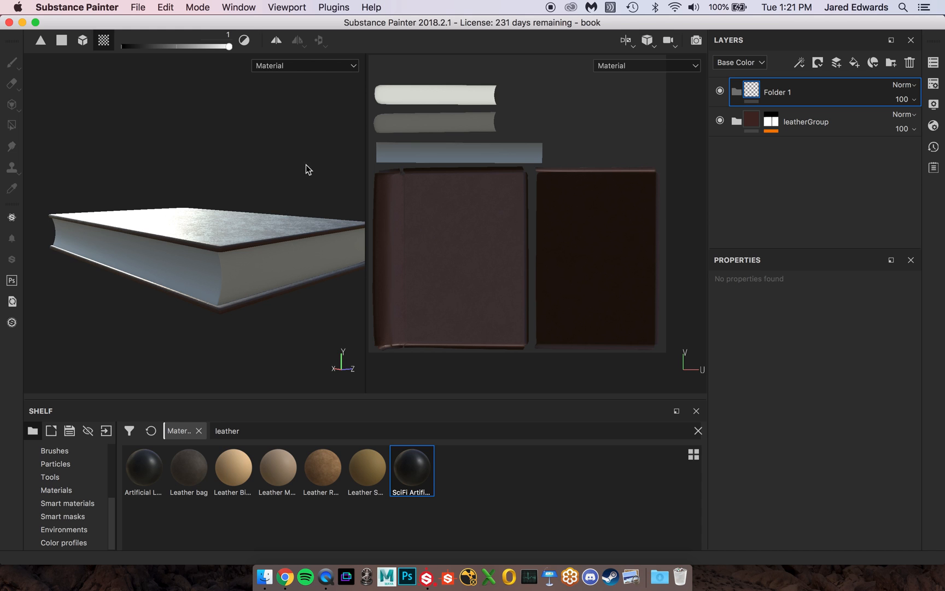
double_click(780, 93)
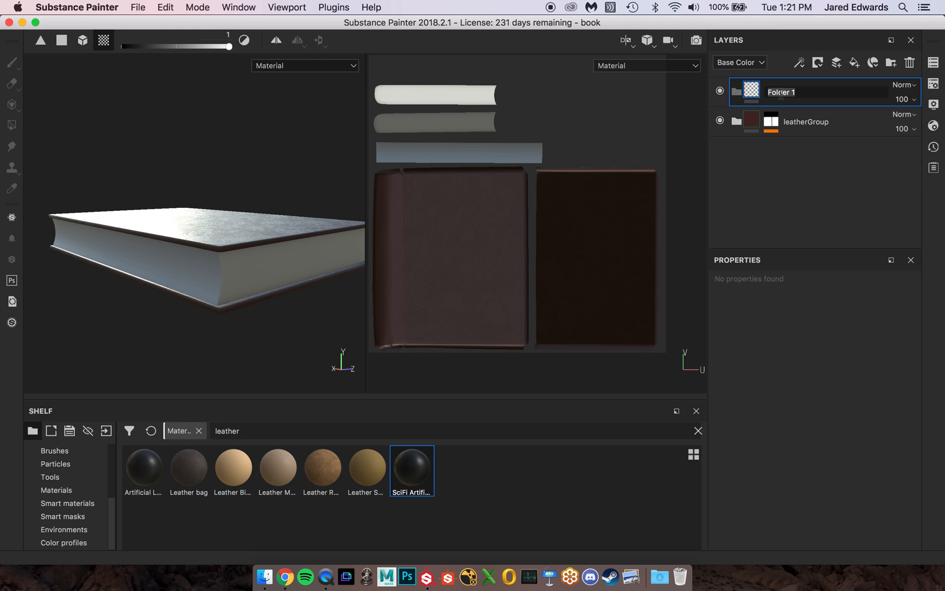
text(pagesGrou)
key(Return)
double_click(799, 89)
key(Right)
text(p)
key(Return)
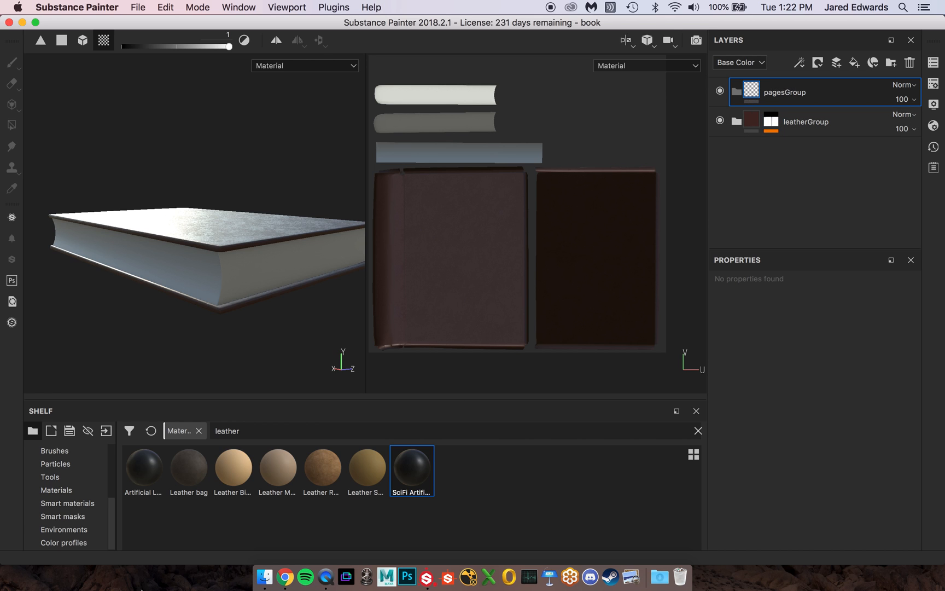
Search the shelf's materials for "paper" in place of "leather".
click(235, 432)
key(BackSpace)
key(BackSpace)
key(BackSpace)
key(BackSpace)
key(BackSpace)
key(BackSpace)
key(BackSpace)
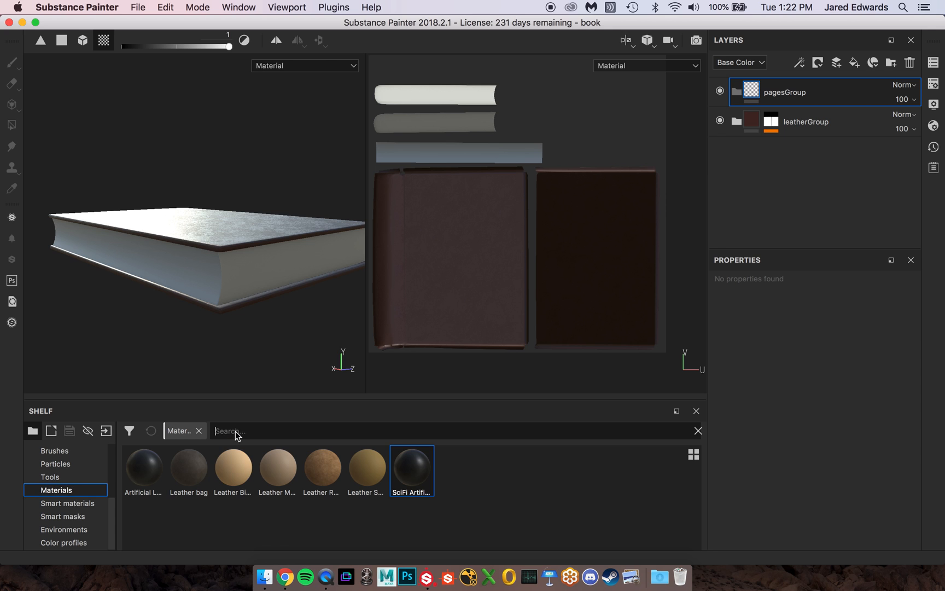
text(pages)
key(BackSpace)
text(paper)
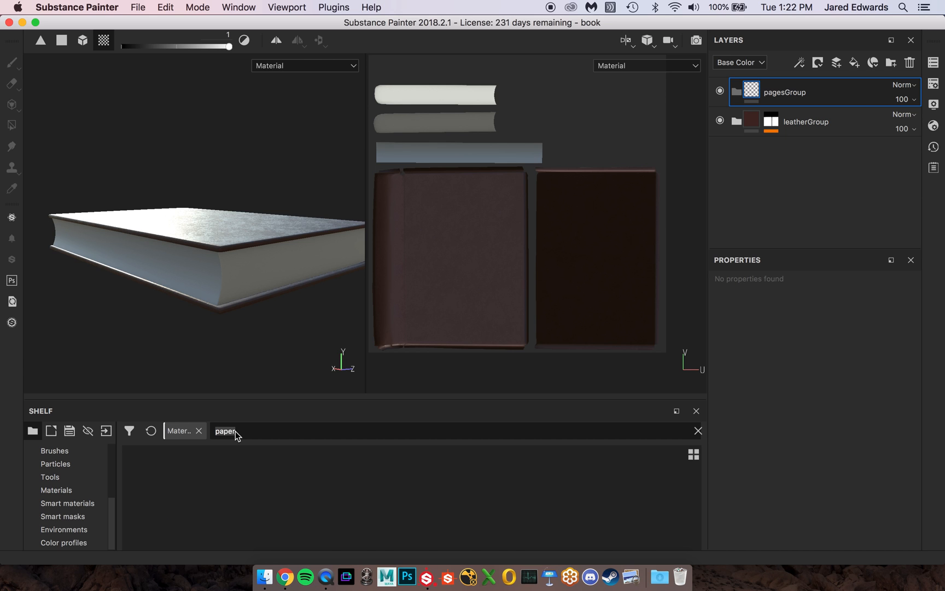
Search the shelf's materials for "wood" and preview the wood materials.
key(BackSpace)
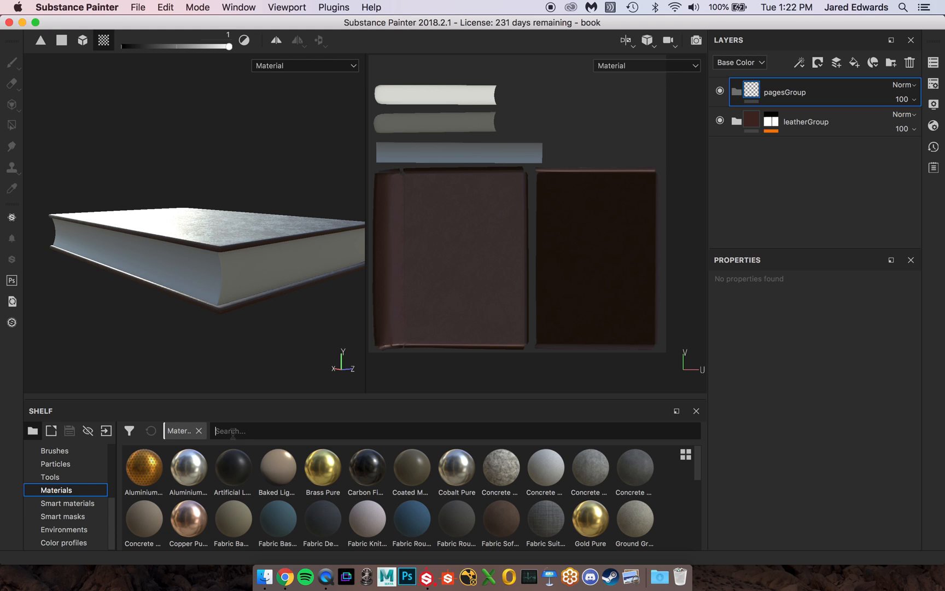
click(232, 431)
text(wood)
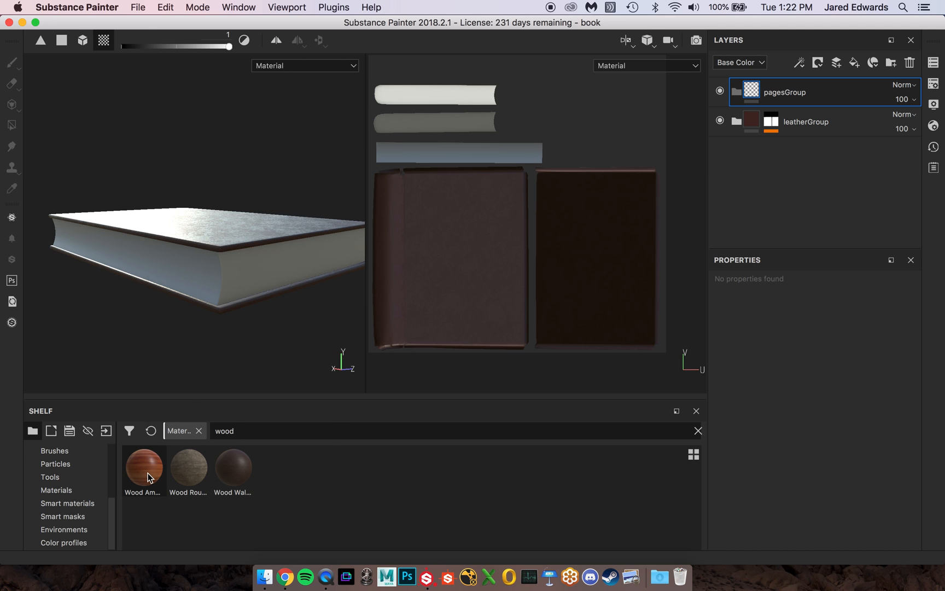
mouse_move(149, 478)
mouse_move(191, 478)
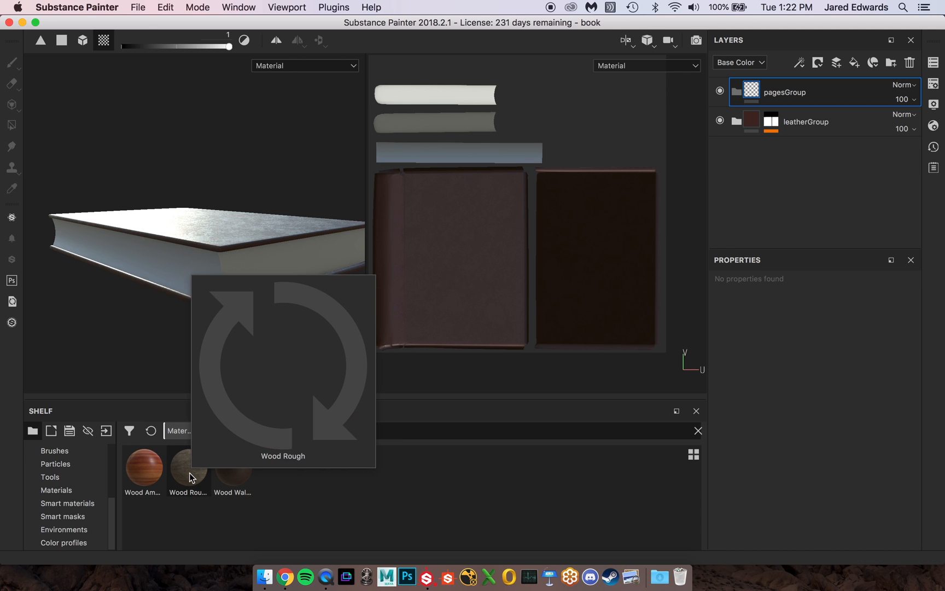
mouse_move(233, 480)
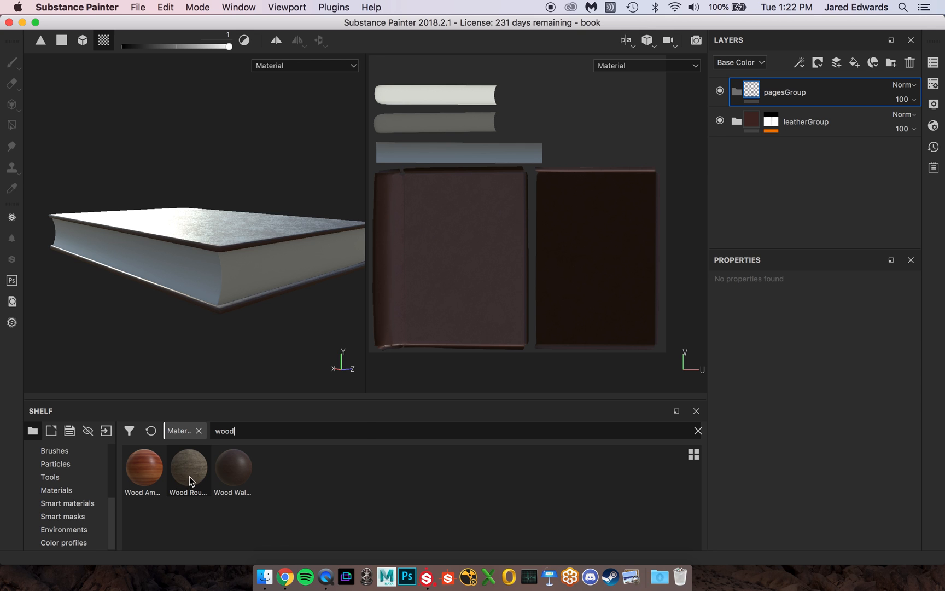
Check the book's page edges in the Chrome reference photos, and add the Wood Rough material inside pagesGroup.
click(285, 577)
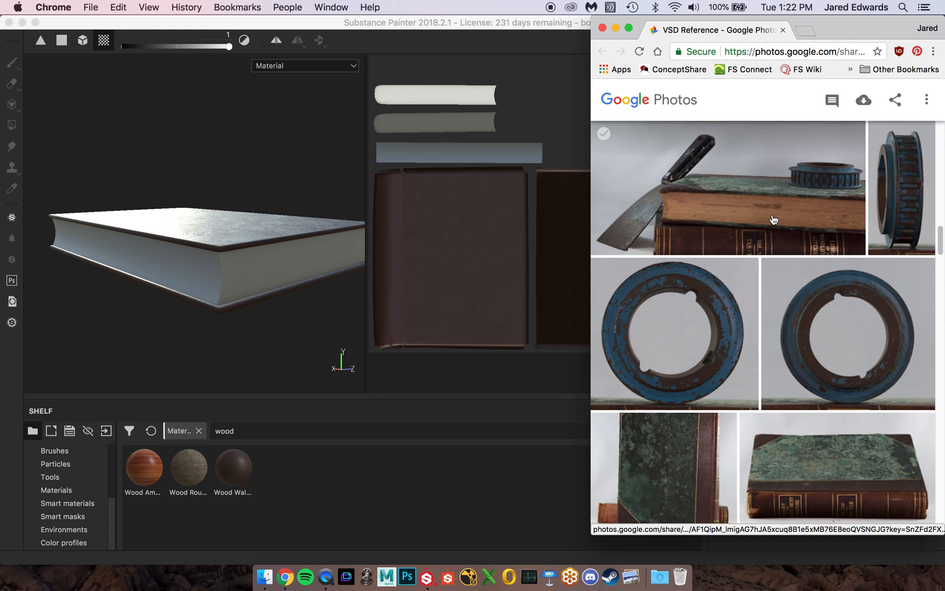
click(488, 431)
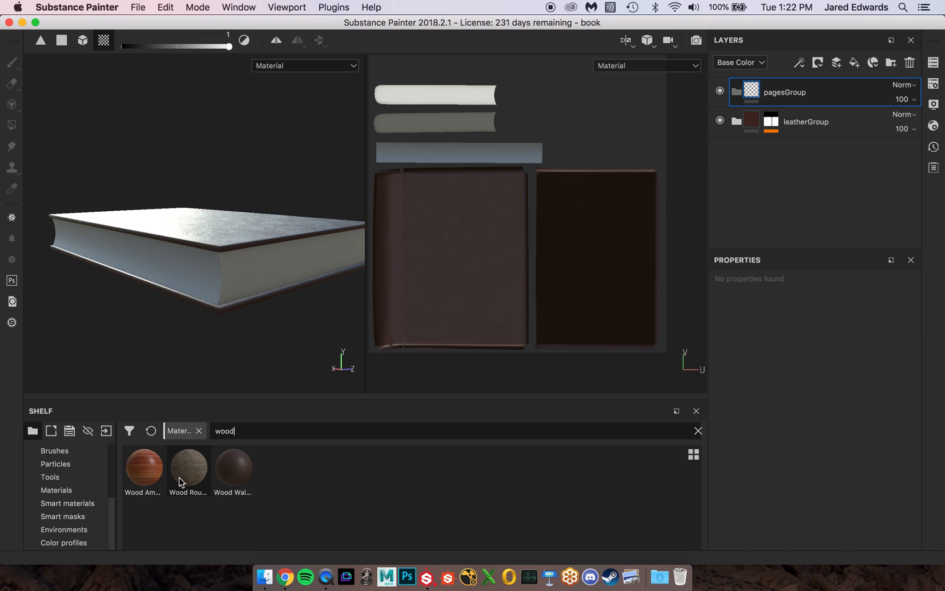
drag(187, 476, 791, 95)
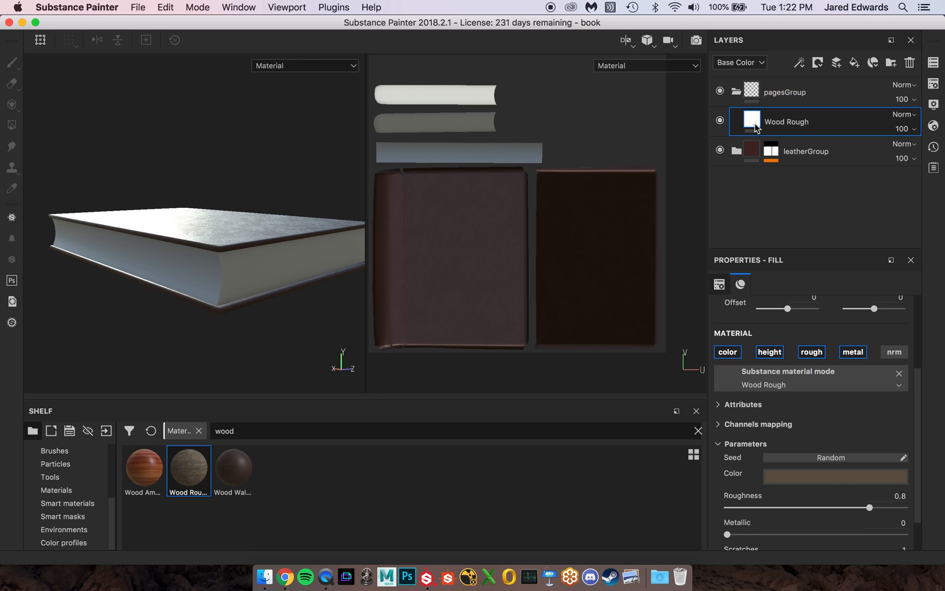
alt+drag(272, 225, 246, 226)
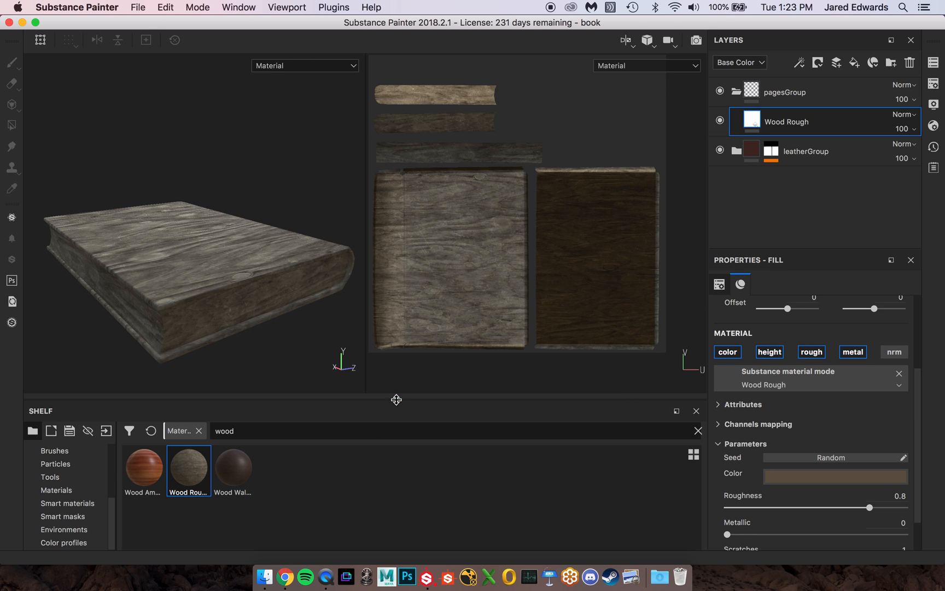
mouse_move(215, 260)
alt+mouse_down()
mouse_move(200, 259)
mouse_move(210, 269)
alt+mouse_up()
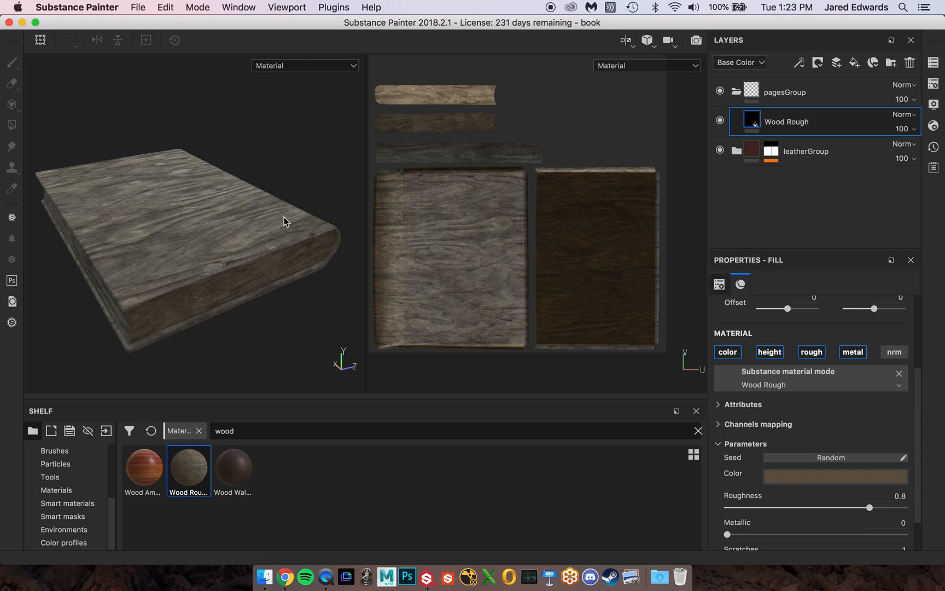
Add a black mask to pagesGroup and put a paint effect in that mask.
click(753, 88)
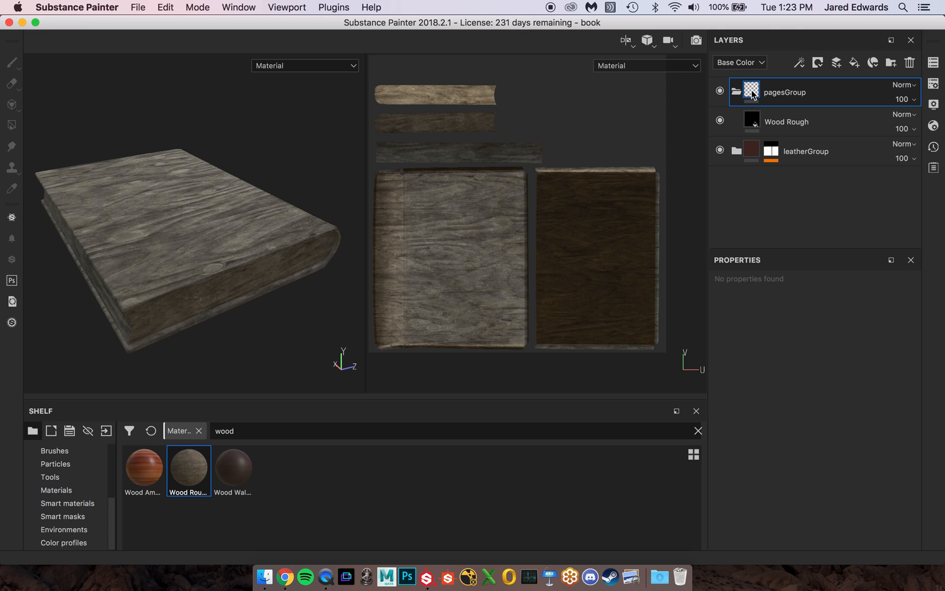
click(819, 63)
click(829, 95)
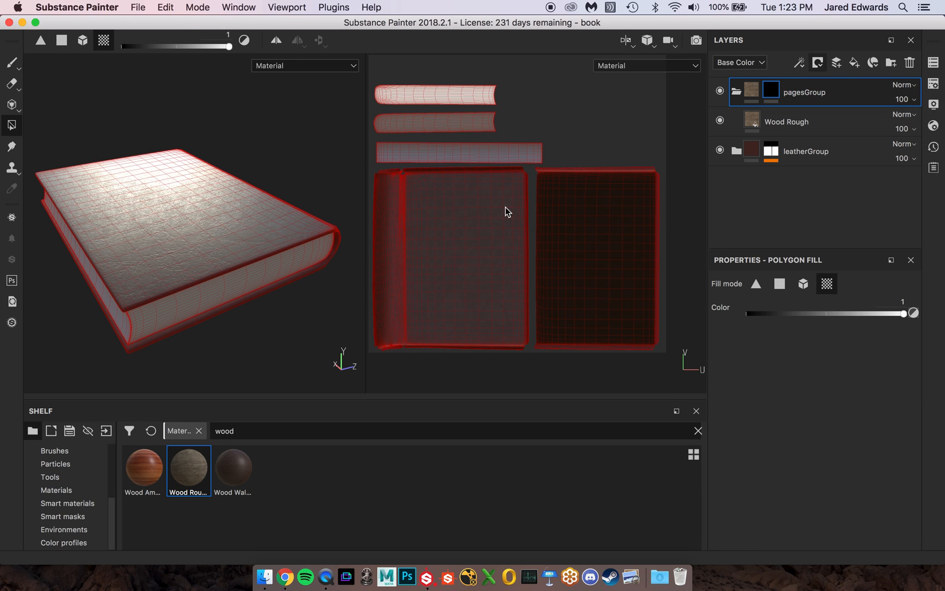
click(800, 63)
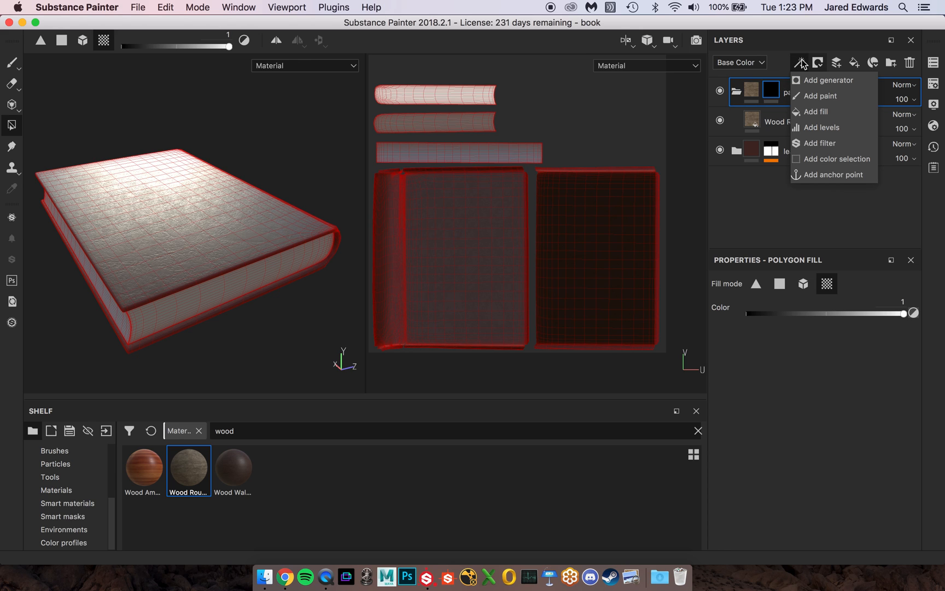
click(807, 96)
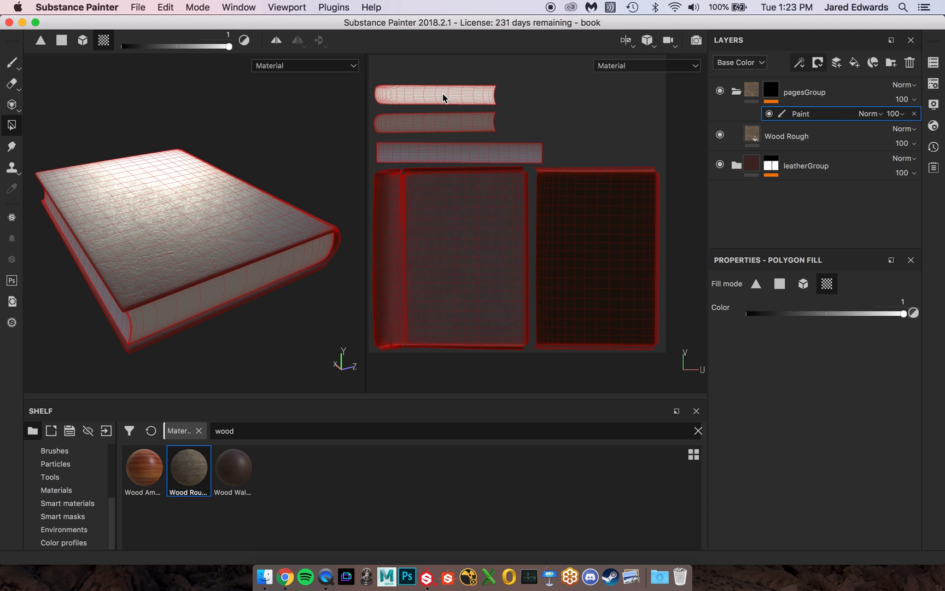
Fill the three page-edge UV islands in the pagesGroup mask so the wood covers only the pages.
drag(442, 94, 446, 160)
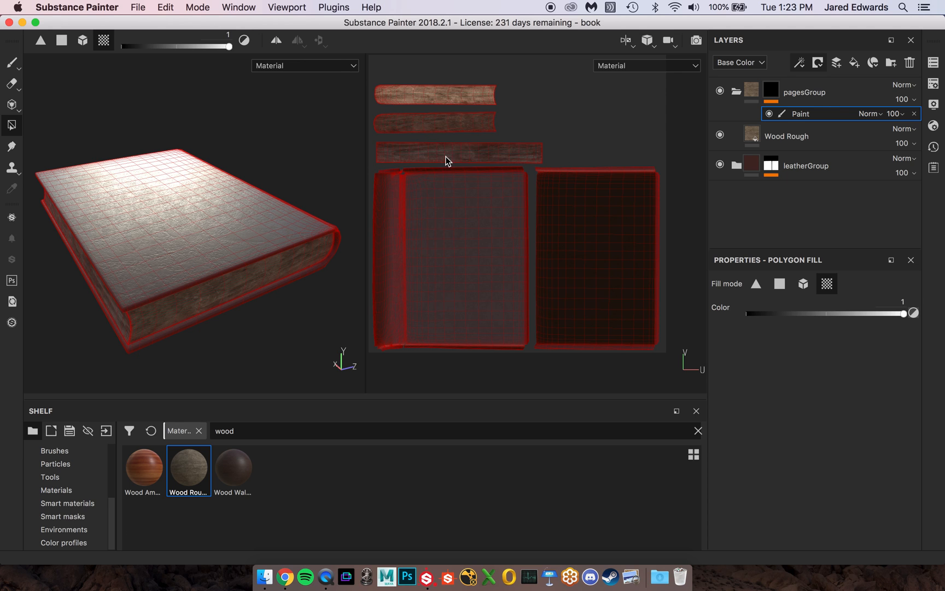
alt+middle_drag(196, 234, 276, 165)
alt+drag(194, 219, 217, 210)
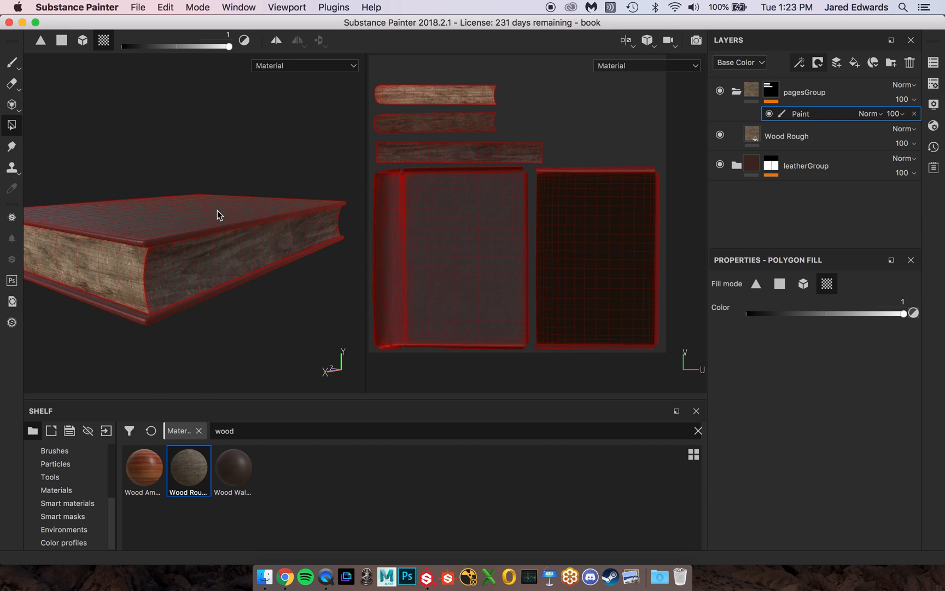
click(751, 91)
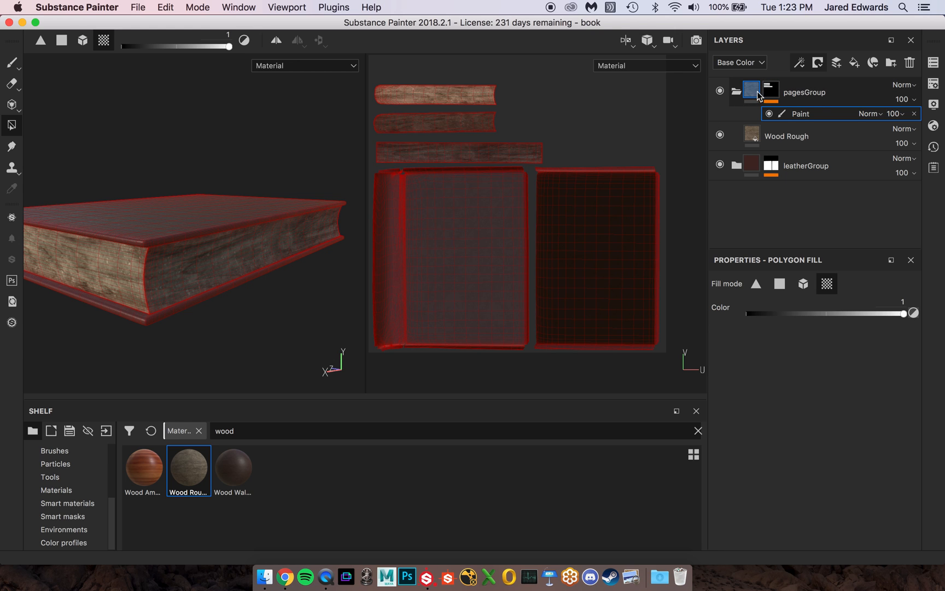
click(752, 93)
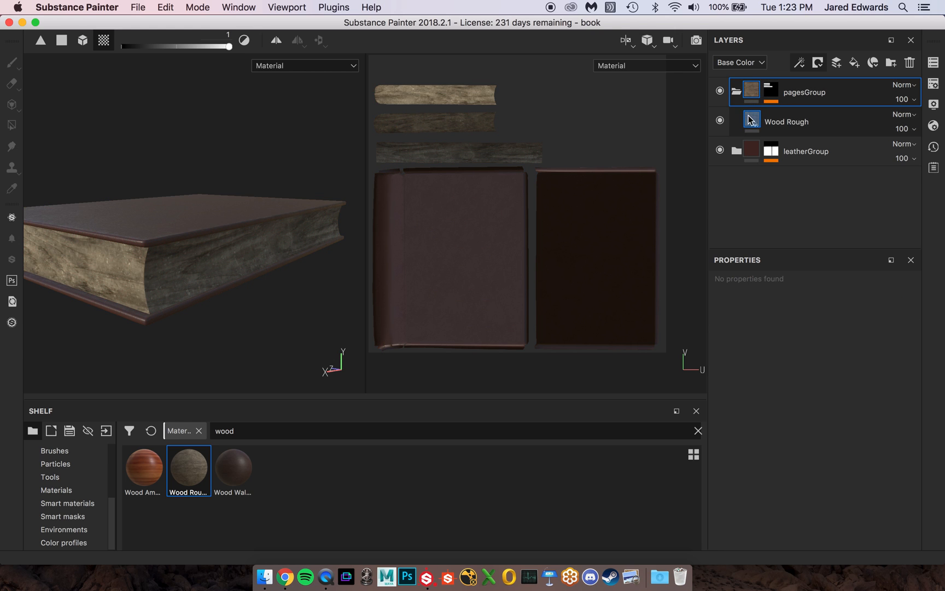
alt+drag(191, 186, 242, 189)
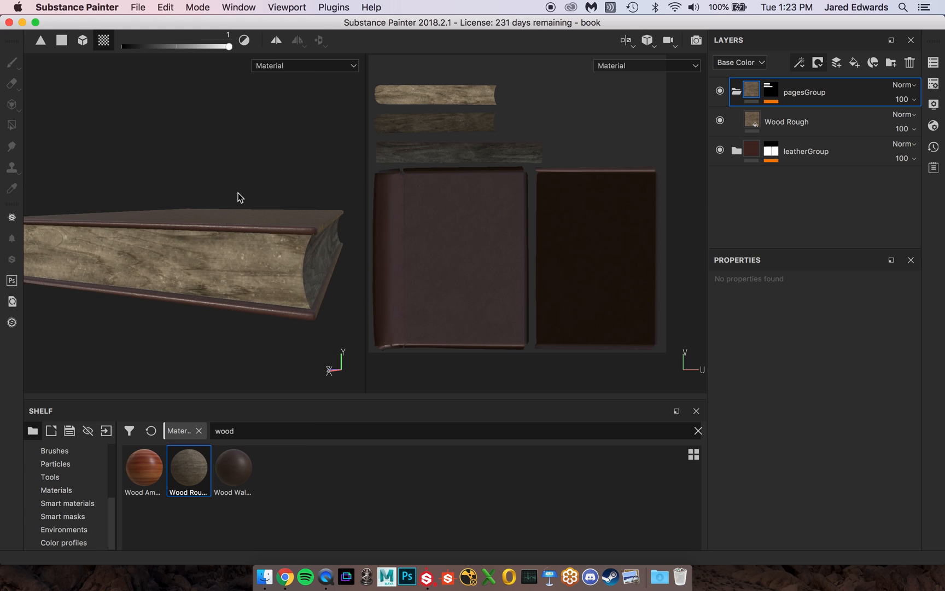
Try a slightly larger uniform scale on the Wood Rough fill and set it back to 1.
click(759, 121)
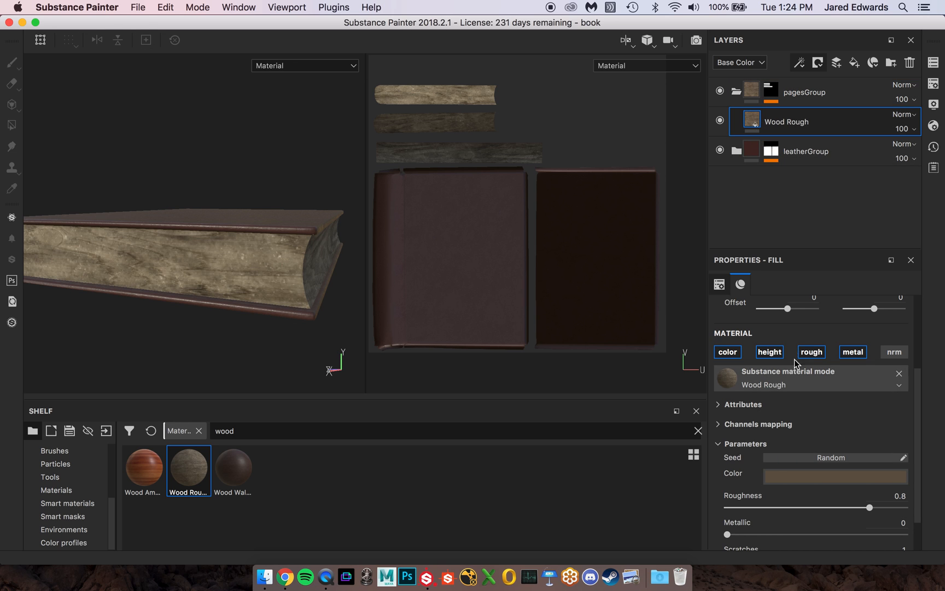
scroll(795, 363, up, 3)
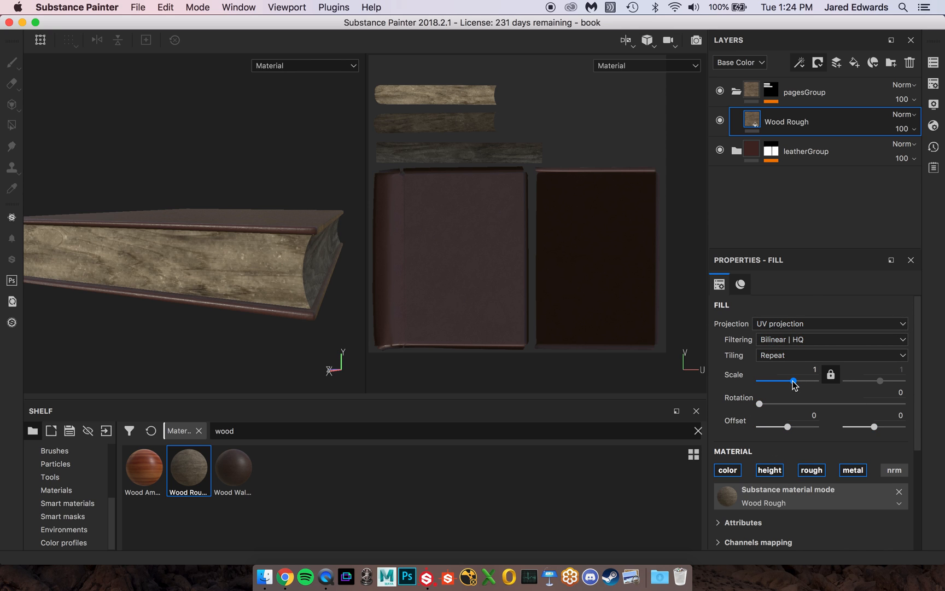
drag(796, 385, 799, 385)
drag(792, 384, 793, 383)
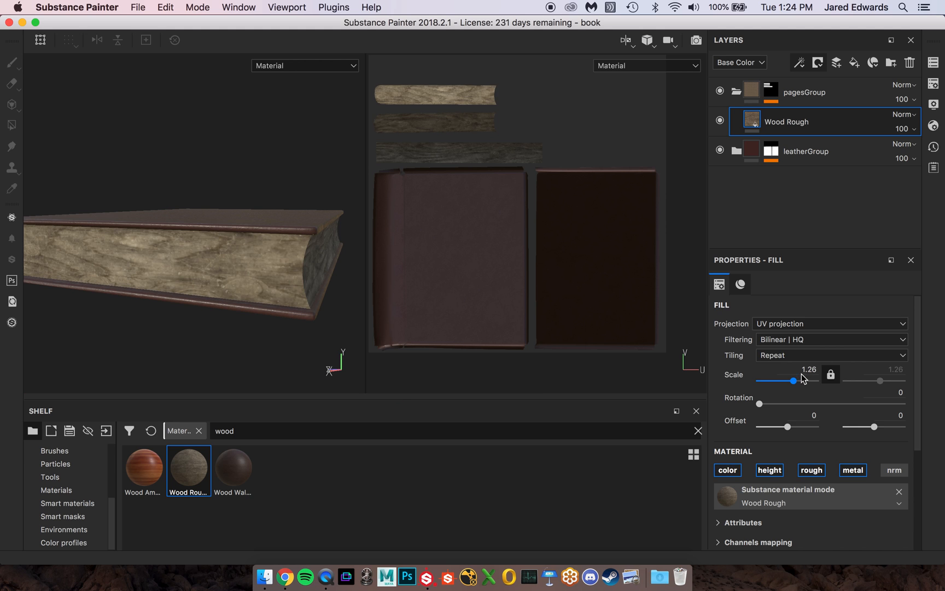
click(810, 369)
text(1)
key(Return)
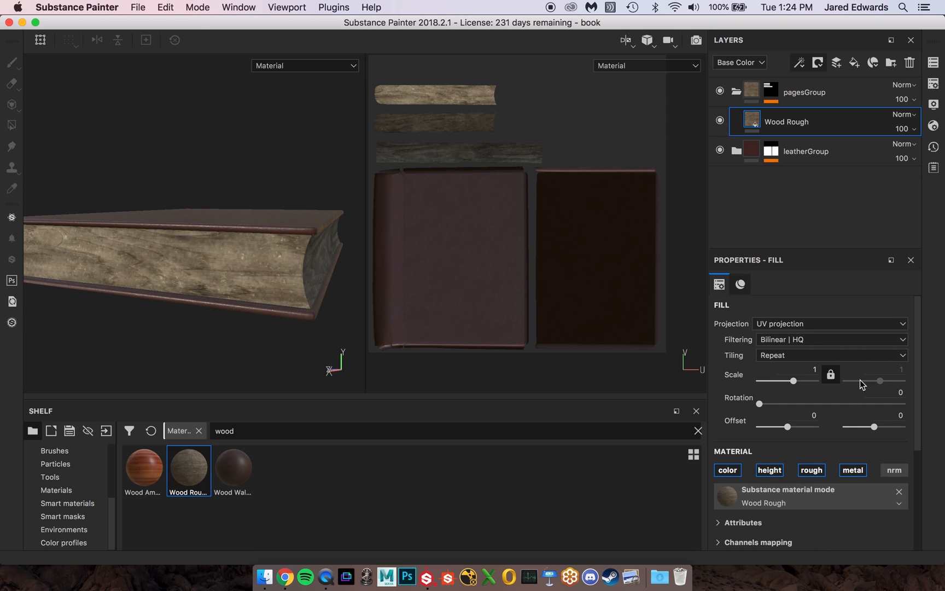
Unlink the Wood Rough fill's two scale values and set the second one to 10.
click(830, 375)
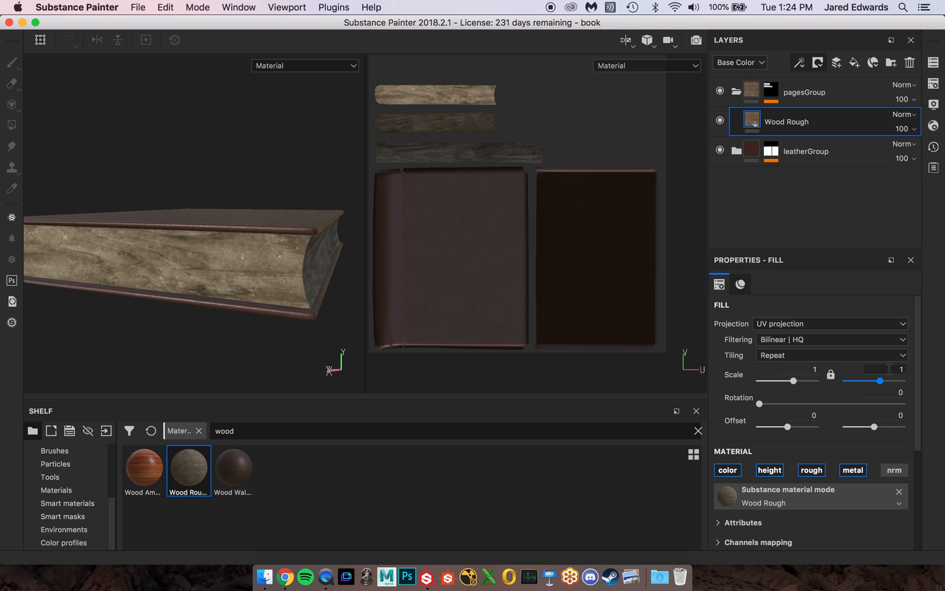
drag(881, 383, 886, 382)
alt+drag(226, 238, 284, 271)
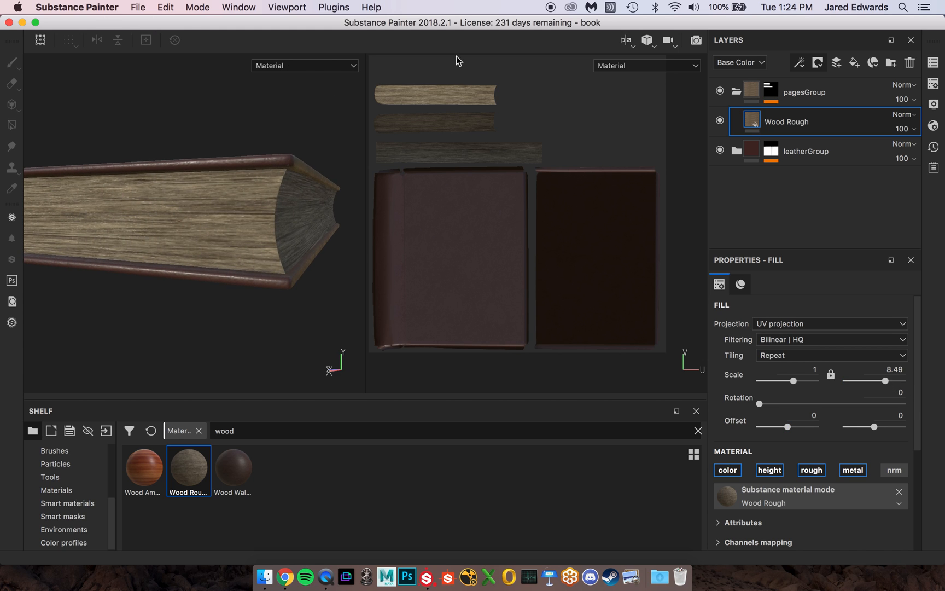
click(900, 369)
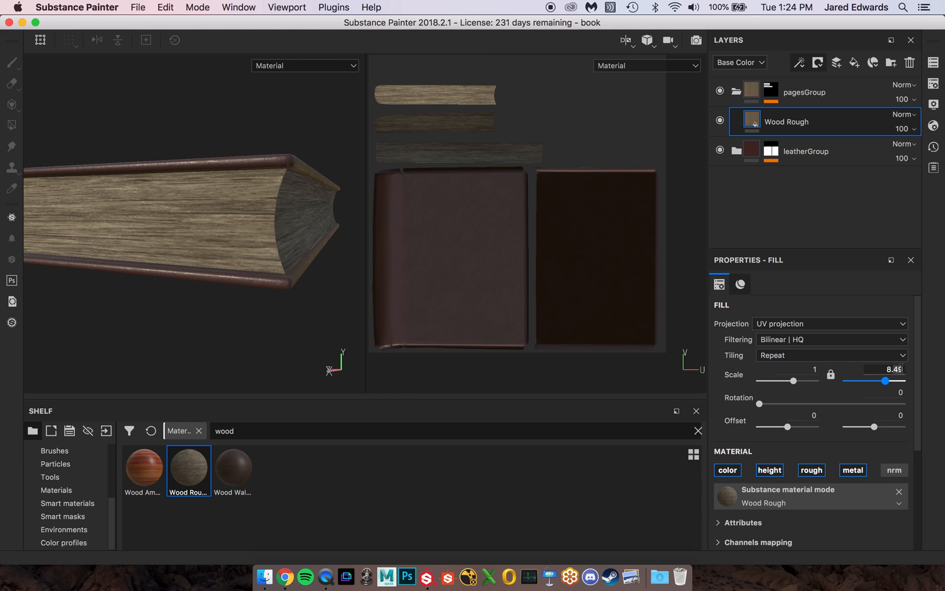
text(10)
key(Return)
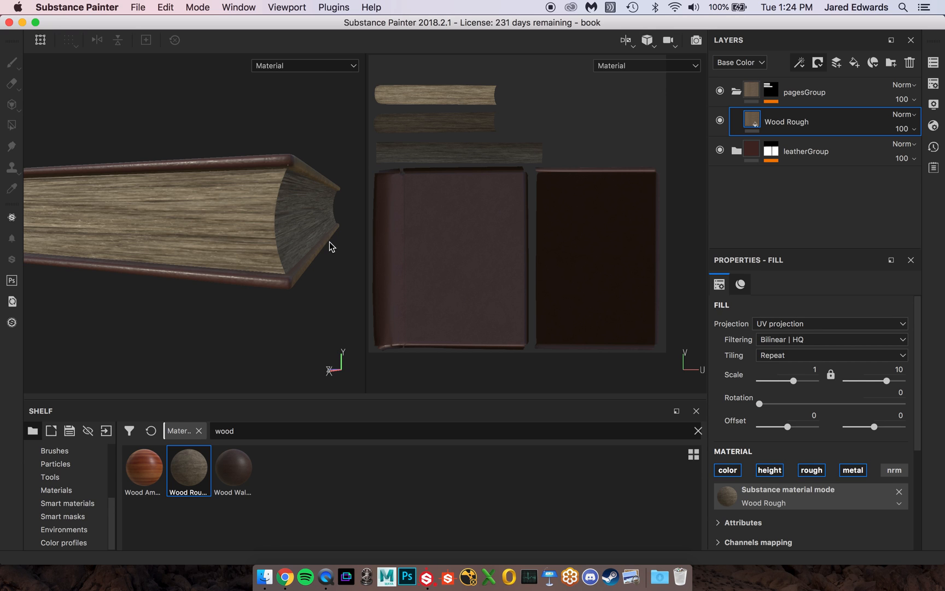
Set the Wood Rough fill's second scale value to 20 for finer page lines.
alt+drag(322, 238, 302, 249)
click(897, 369)
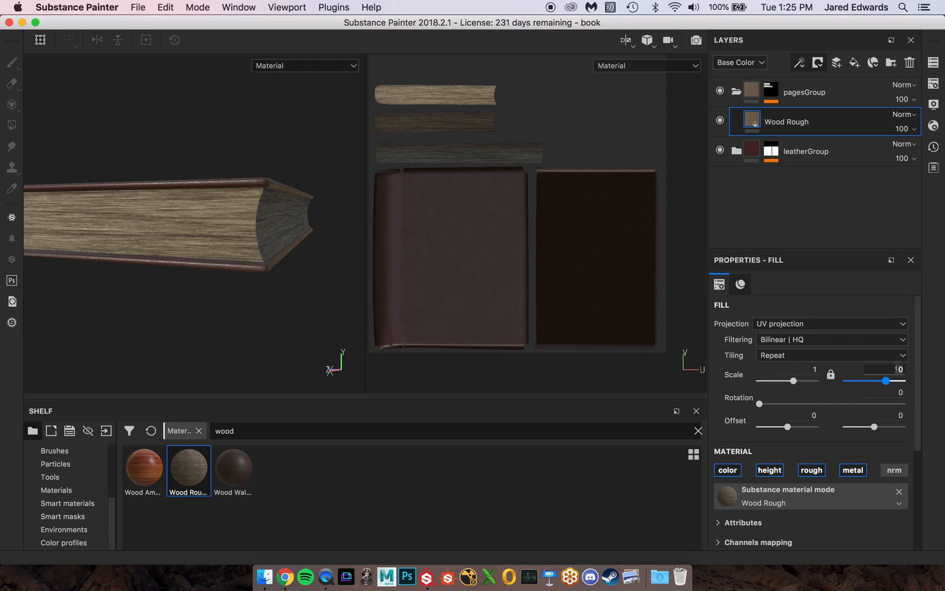
text(20)
key(Return)
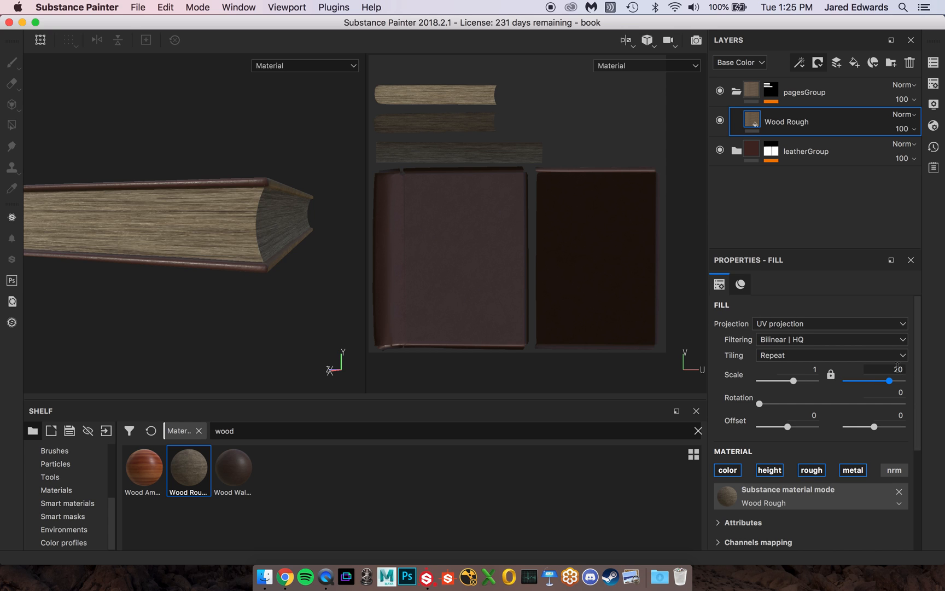
click(816, 398)
alt+middle_drag(242, 219, 258, 230)
alt+drag(256, 223, 249, 232)
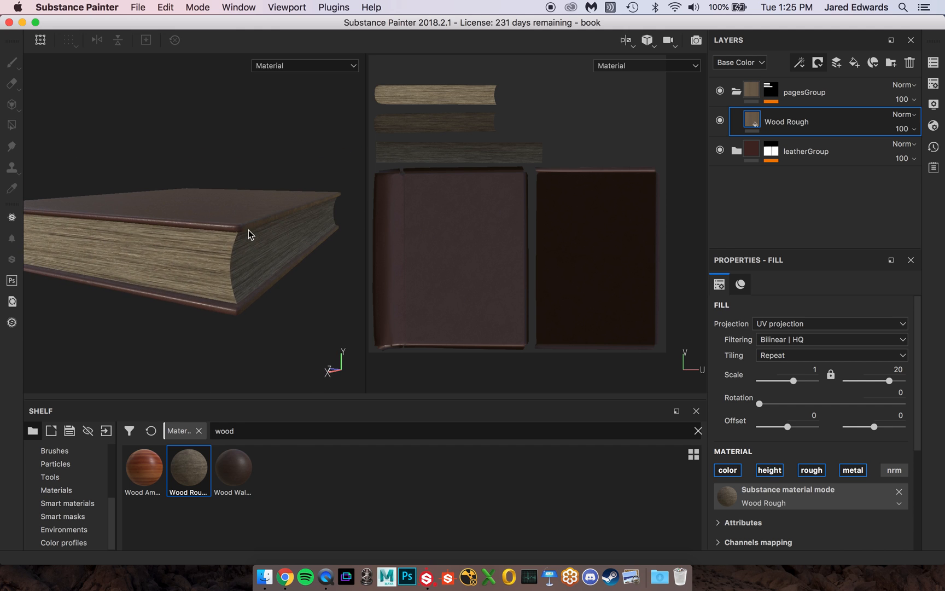
Narrow the Substance Painter window and bring up the Chrome reference photos beside it, with the Wood Rough parameters in view.
scroll(833, 415, down, 2)
scroll(831, 415, down, 2)
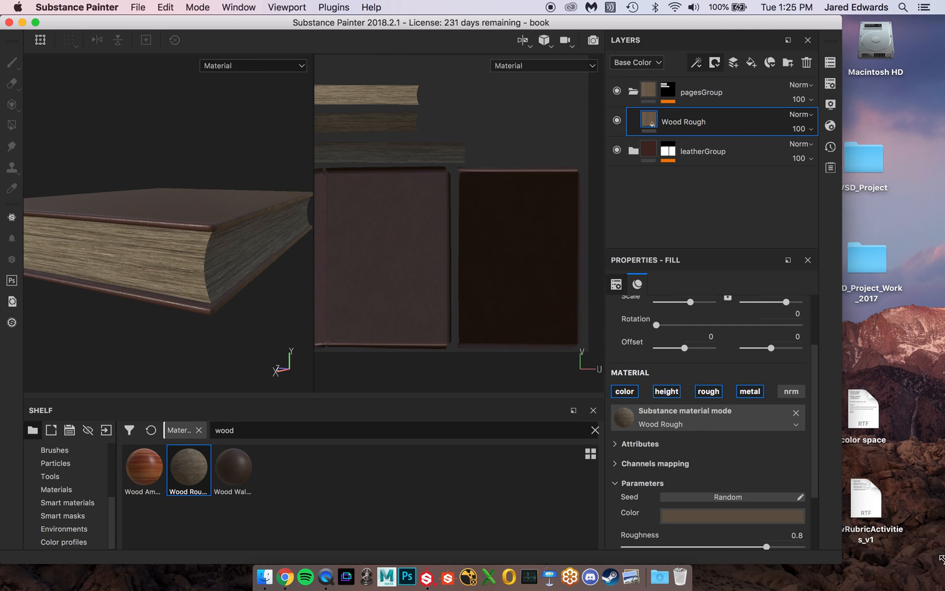
drag(832, 555, 625, 561)
click(285, 577)
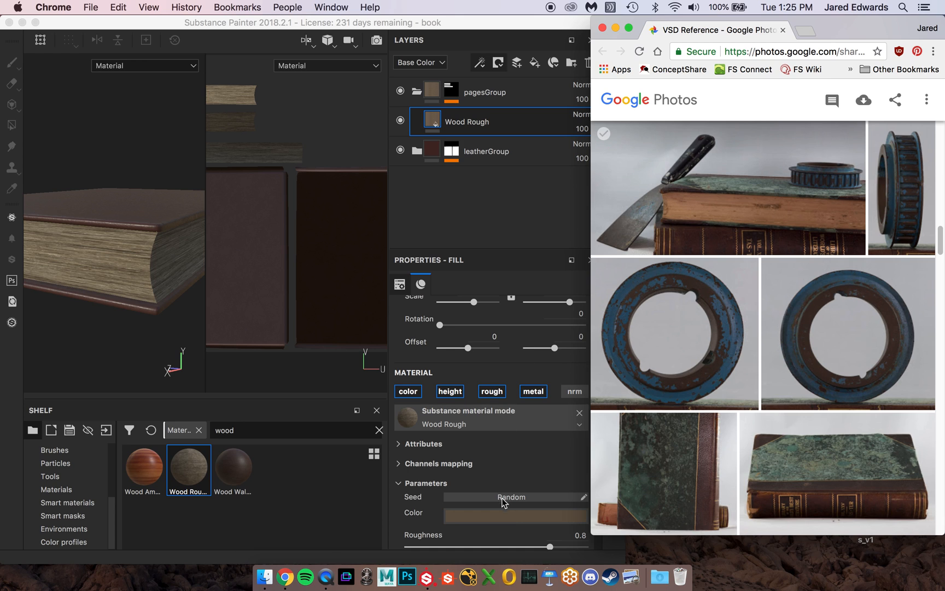
Set the Wood Rough color to hue 0.060, saturation 0.455 and value 0.455, and enlarge the window to full size.
click(518, 516)
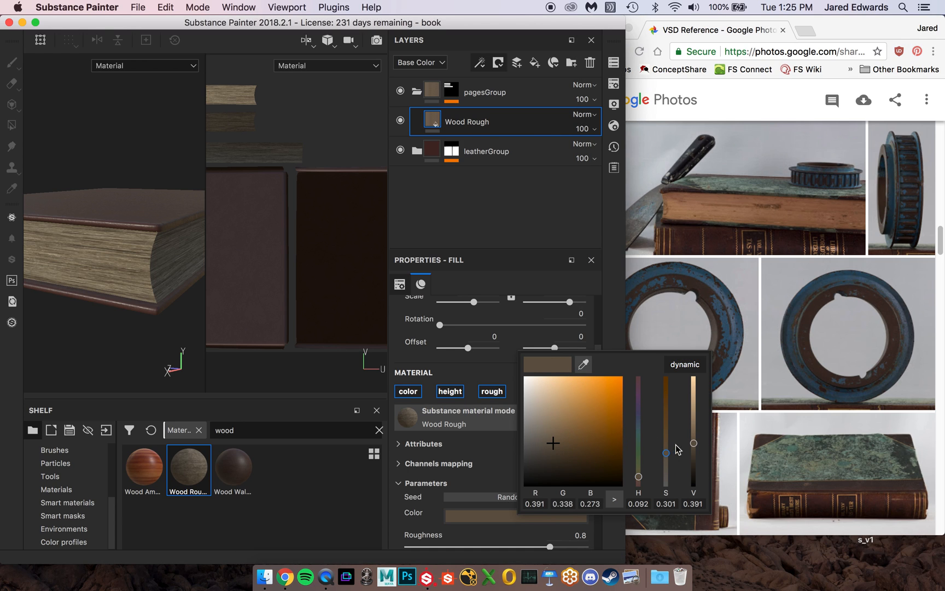
drag(695, 442, 694, 434)
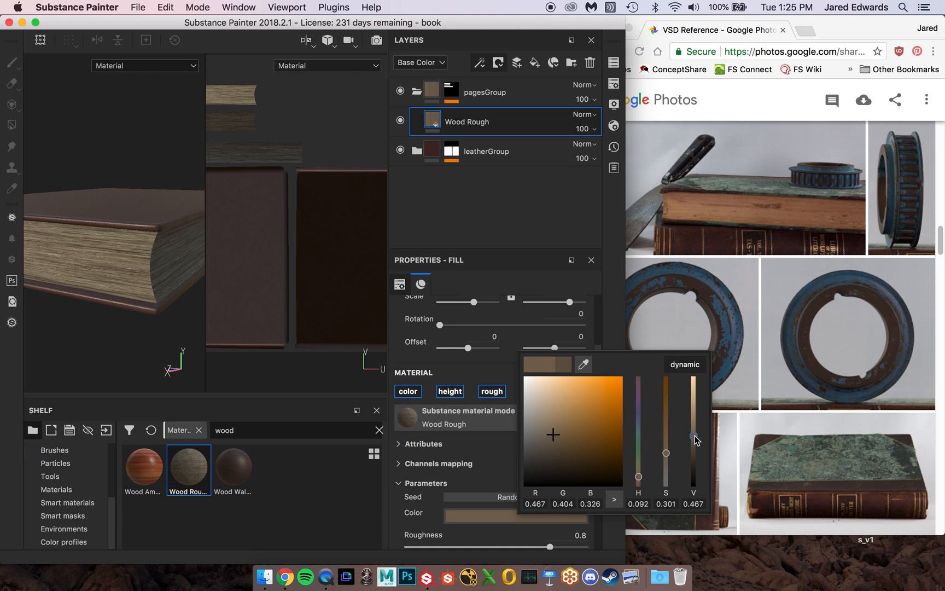
drag(666, 453, 669, 426)
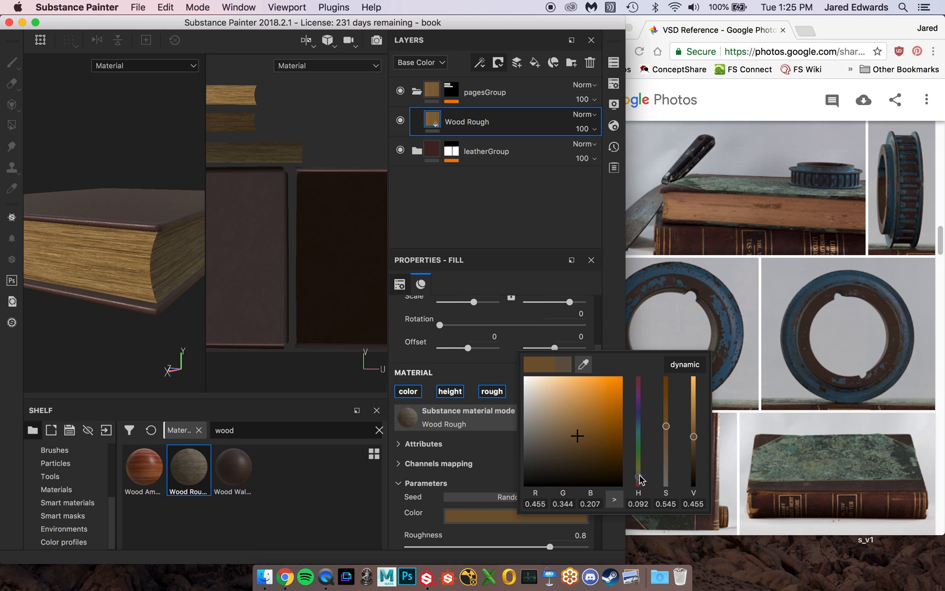
drag(639, 479, 640, 482)
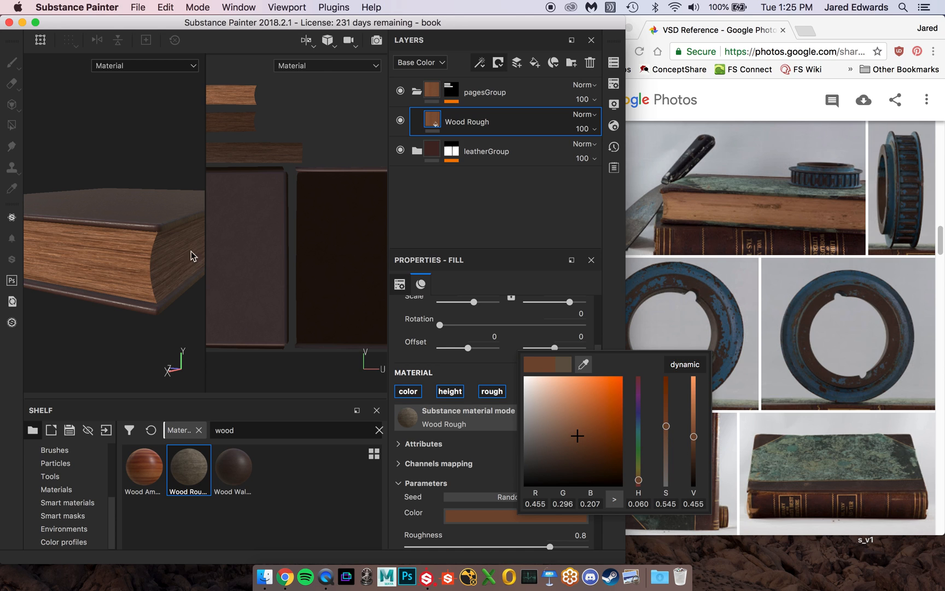
drag(669, 429, 667, 437)
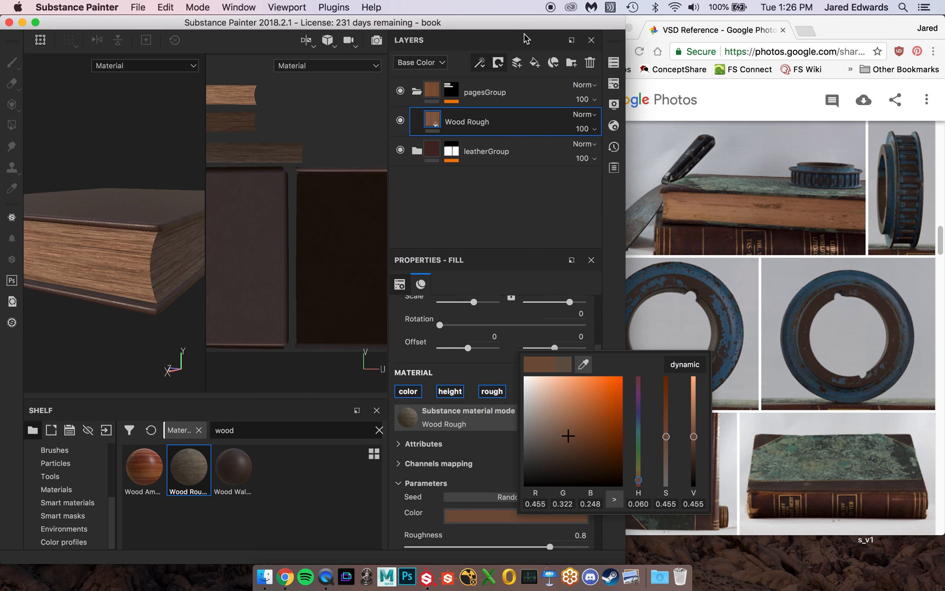
click(494, 26)
double_click(493, 22)
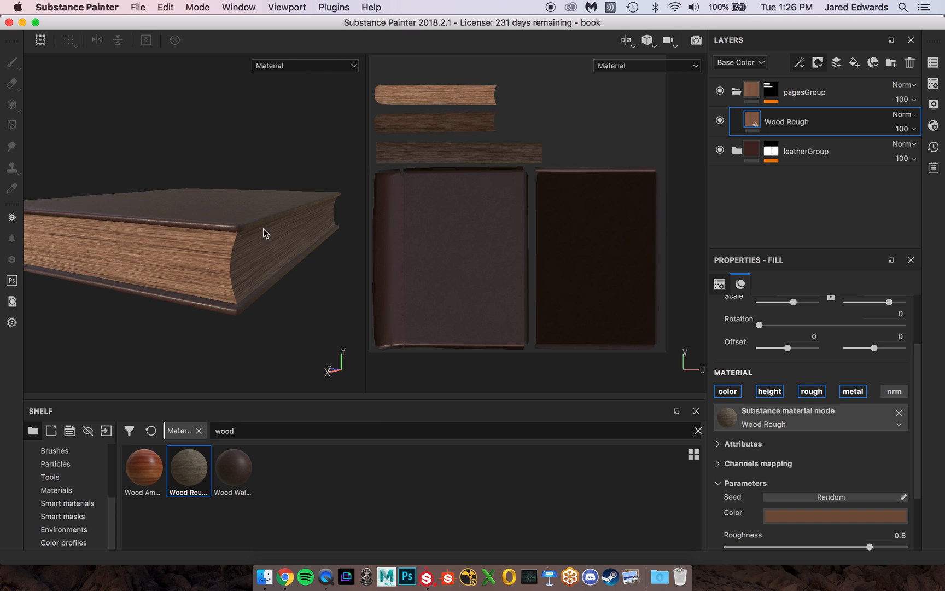
Collapse the pagesGroup folder and examine the book's pages, spine and cover from several sides.
alt+drag(263, 228, 222, 221)
click(735, 91)
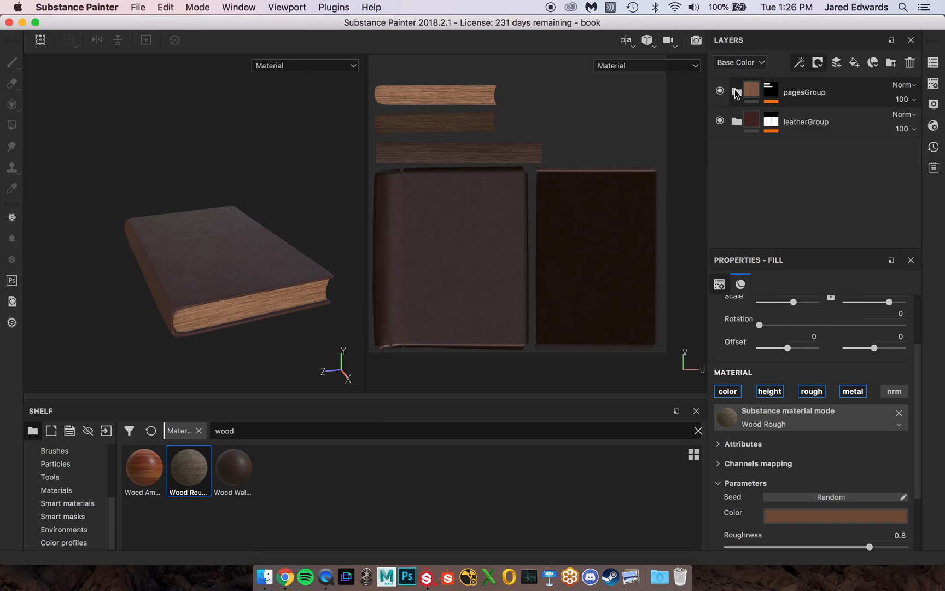
alt+middle_drag(262, 185, 230, 161)
alt+right_drag(231, 161, 240, 200)
alt+middle_drag(240, 200, 233, 188)
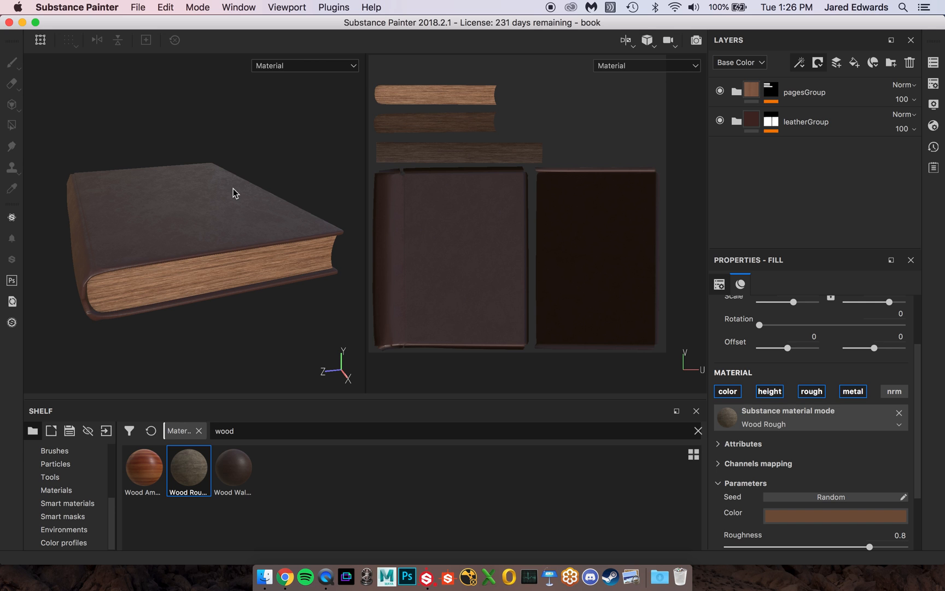
alt+drag(168, 191, 147, 129)
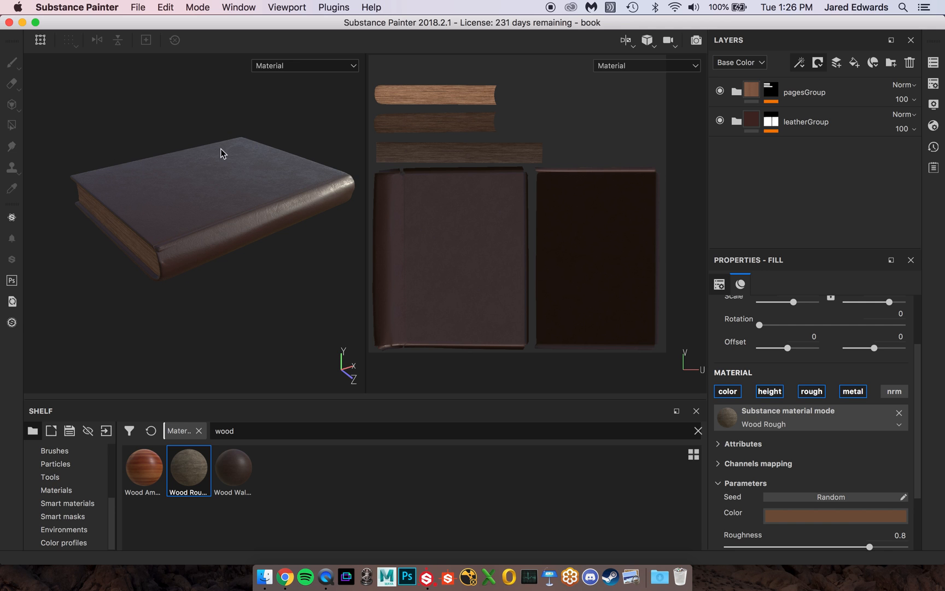
alt+middle_drag(216, 165, 204, 186)
alt+right_drag(206, 186, 196, 209)
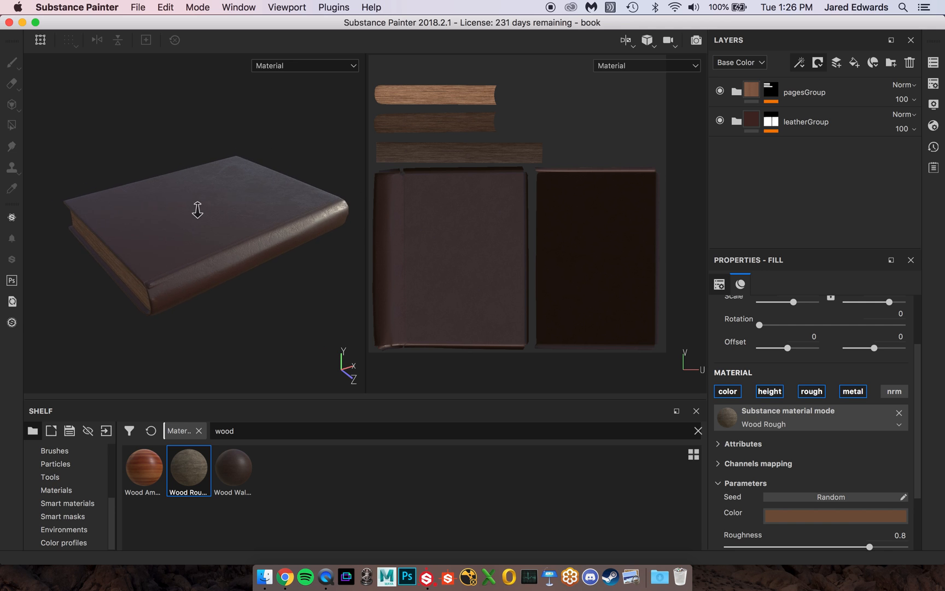
alt+middle_drag(196, 209, 197, 200)
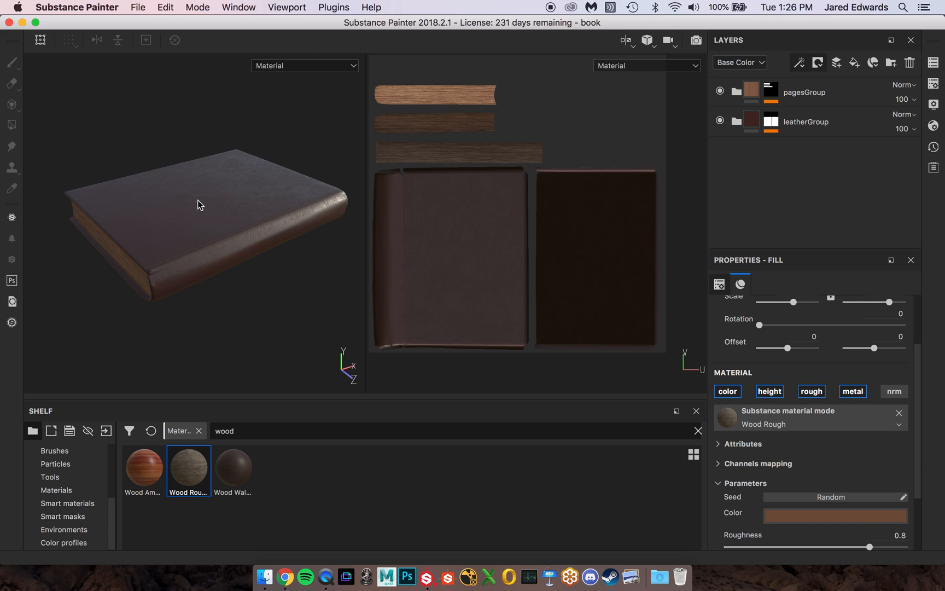